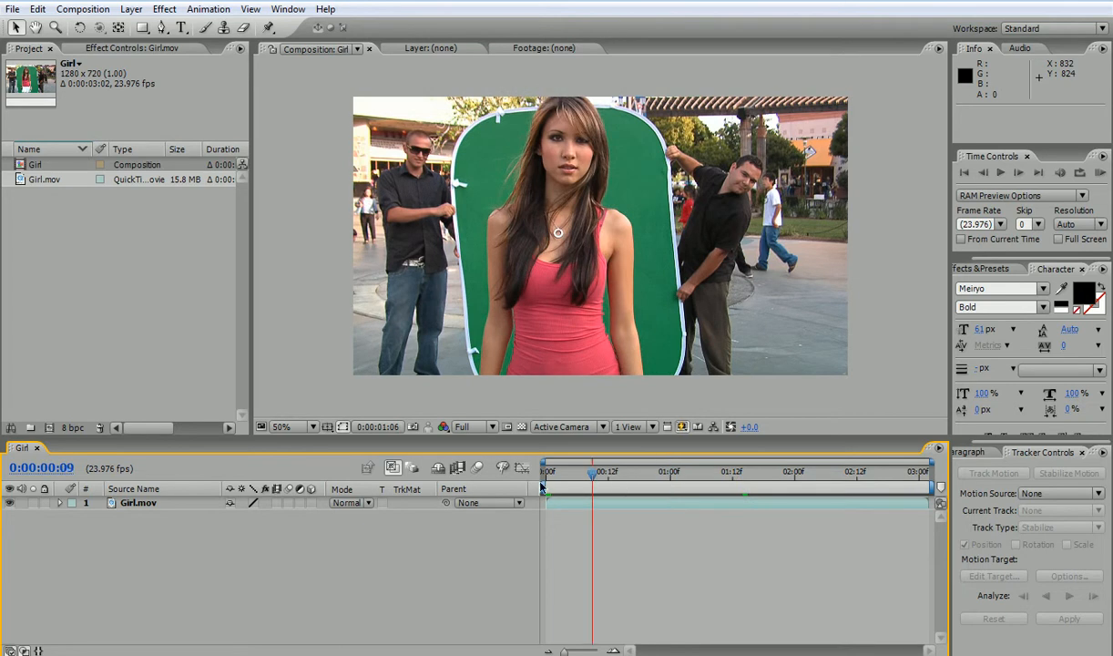
Import flower.png into the project.
left_click(62, 264)
double_click(62, 265)
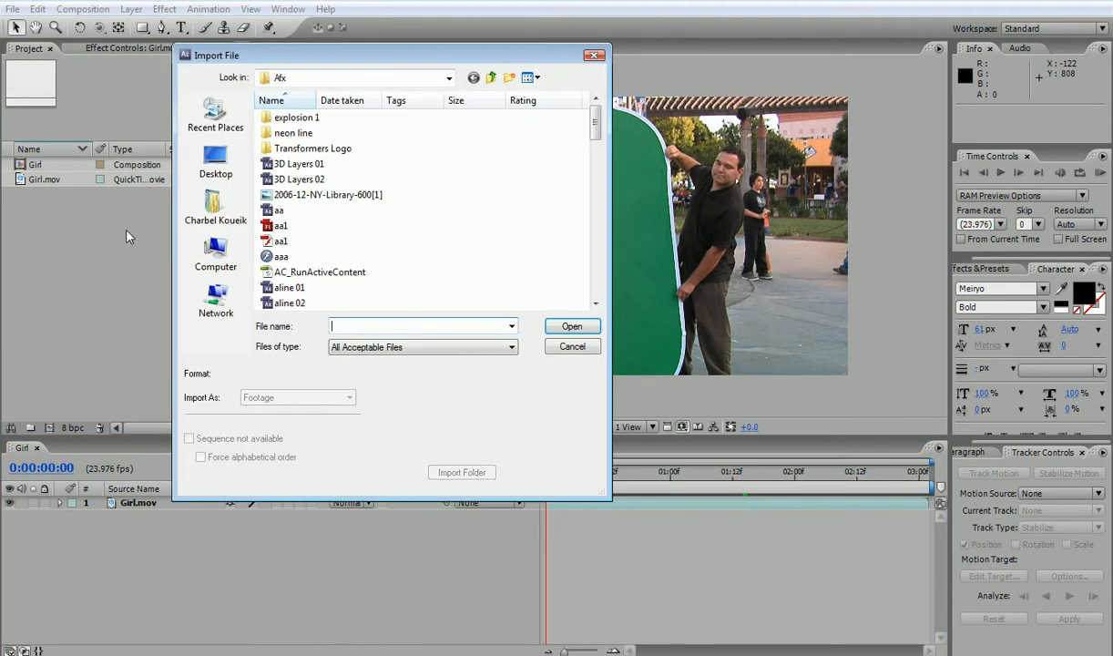
type("f")
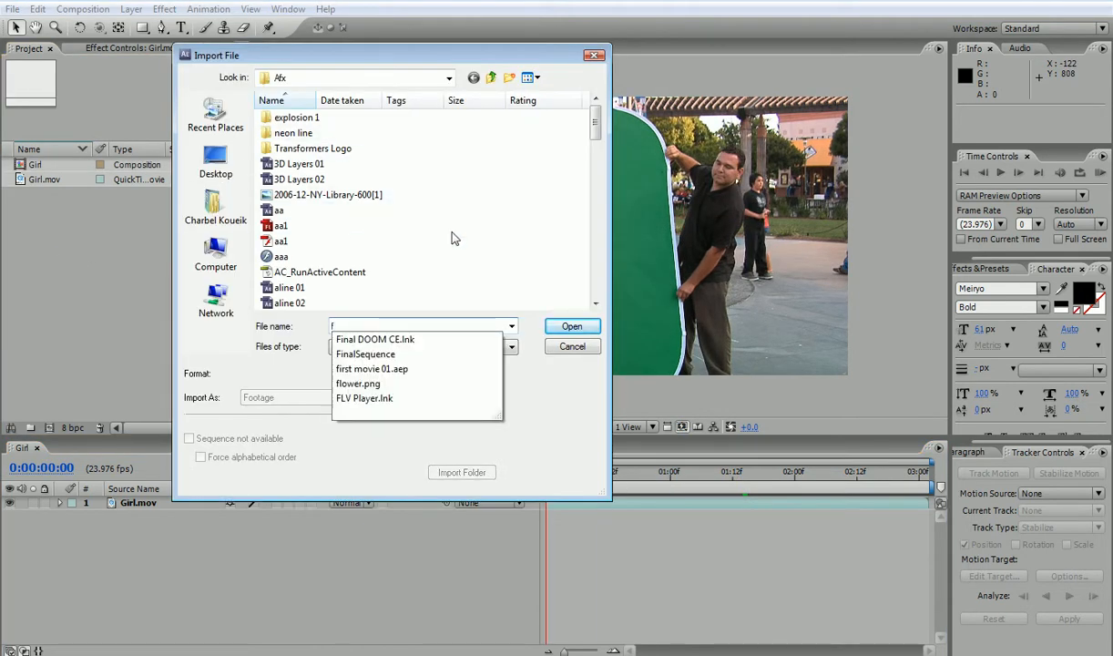
left_click(408, 384)
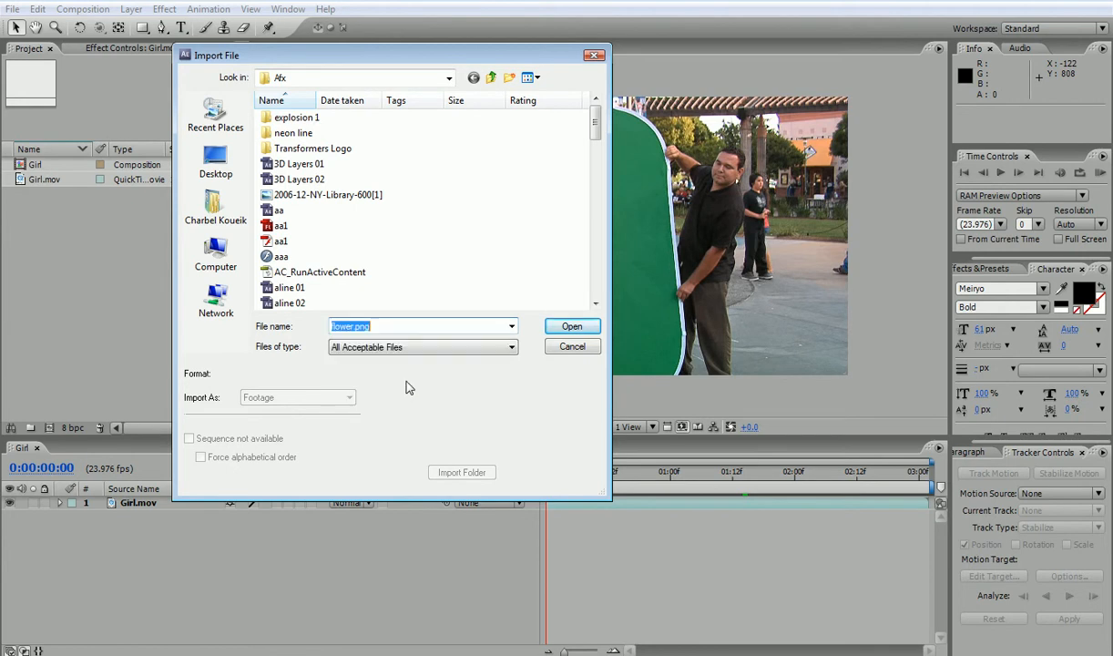
left_click(557, 328)
Add flower.png to the Girl composition above Girl.mov, scale it down to about 39.3% and position it over the woman's face at about 511, 146.
left_click_drag(37, 164, 691, 392)
scroll(556, 117, "up", 2)
key("space")
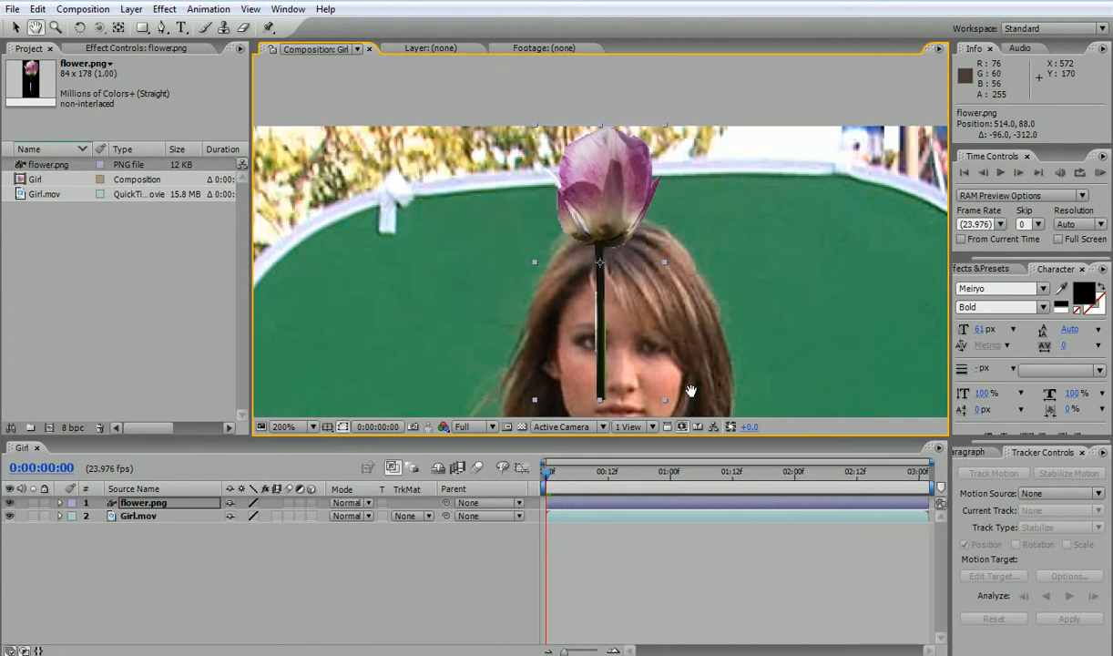
left_click_drag(637, 116, 628, 166)
key("space")
left_click_drag(616, 241, 584, 254)
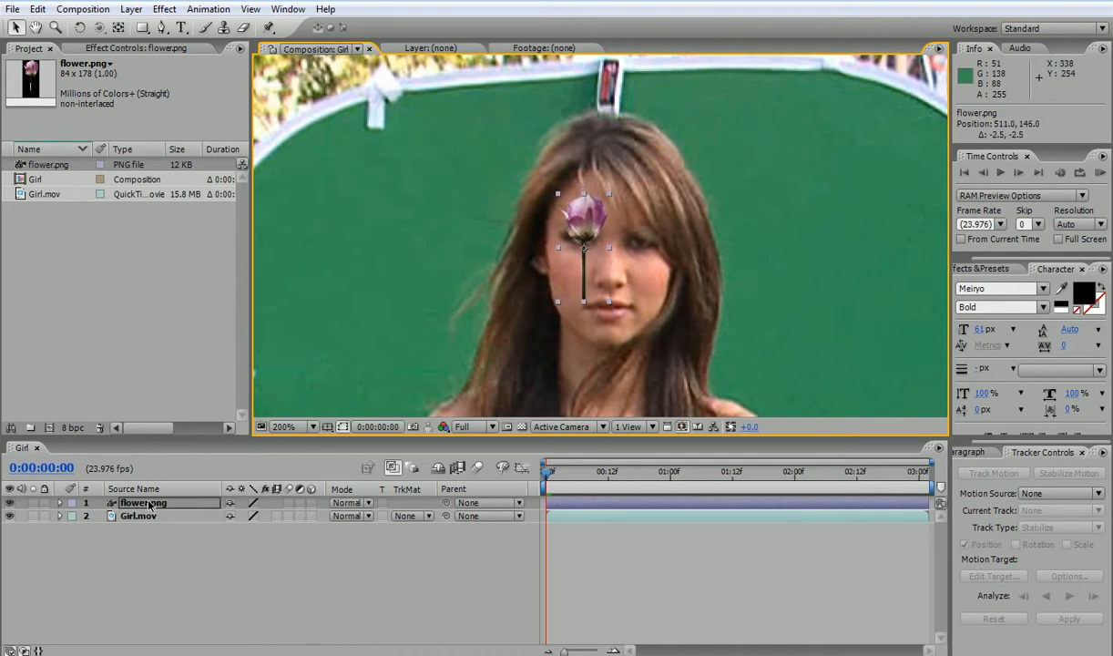
Set flower.png's anchor point to 42, 173 at the stem's end and its rotation to -115°.
left_click(60, 503)
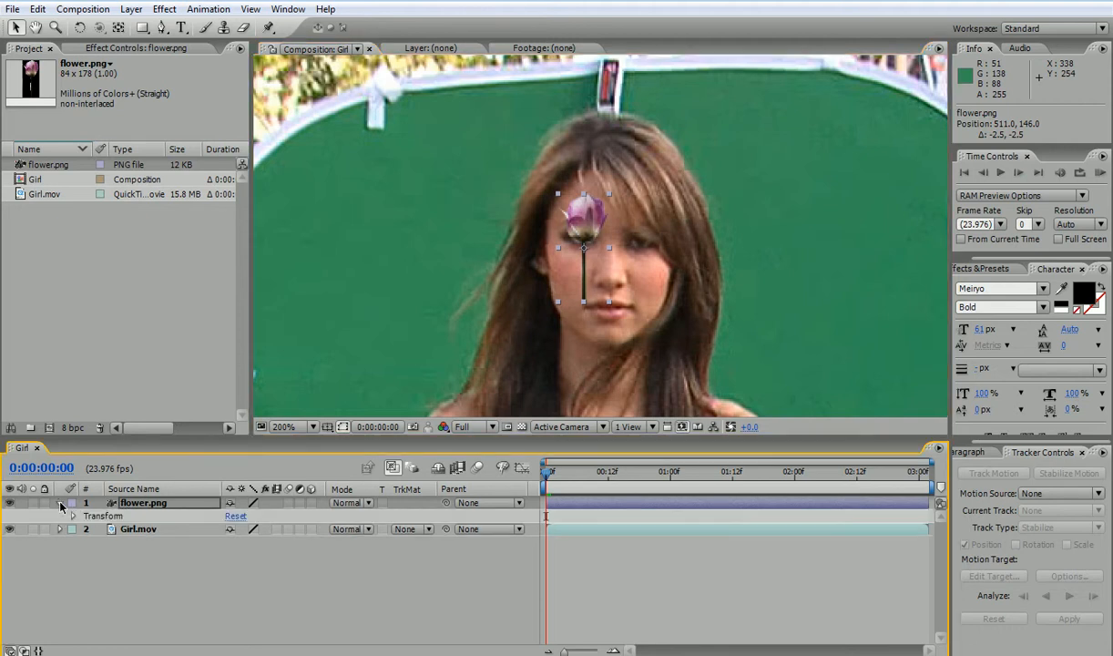
left_click(72, 516)
left_click_drag(263, 529, 363, 489)
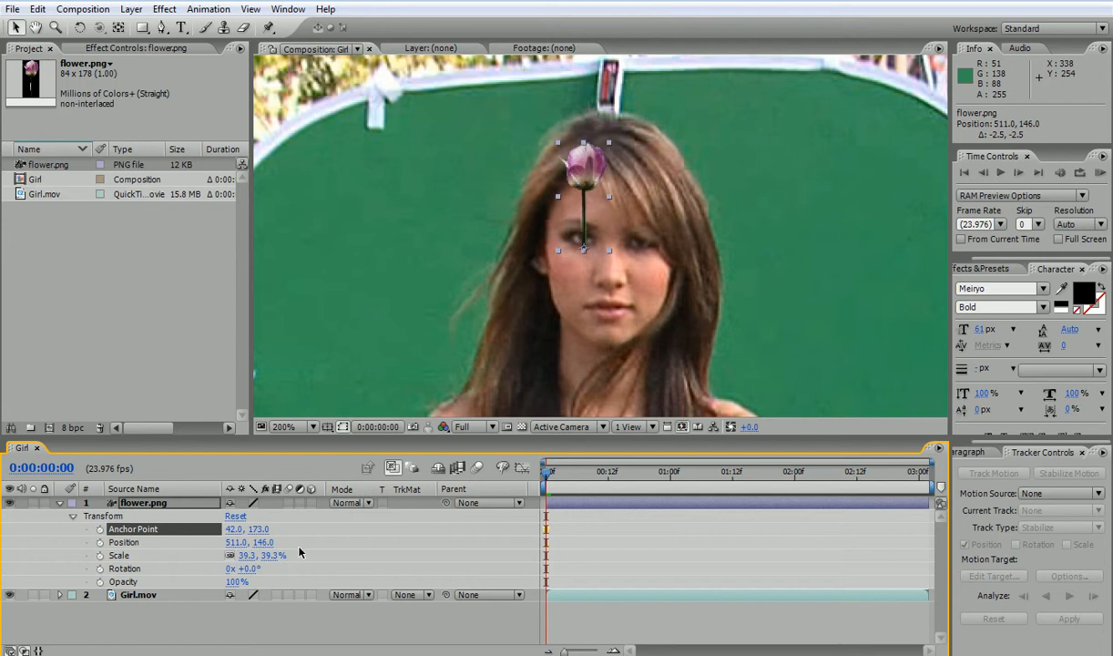
left_click_drag(253, 574, 184, 590)
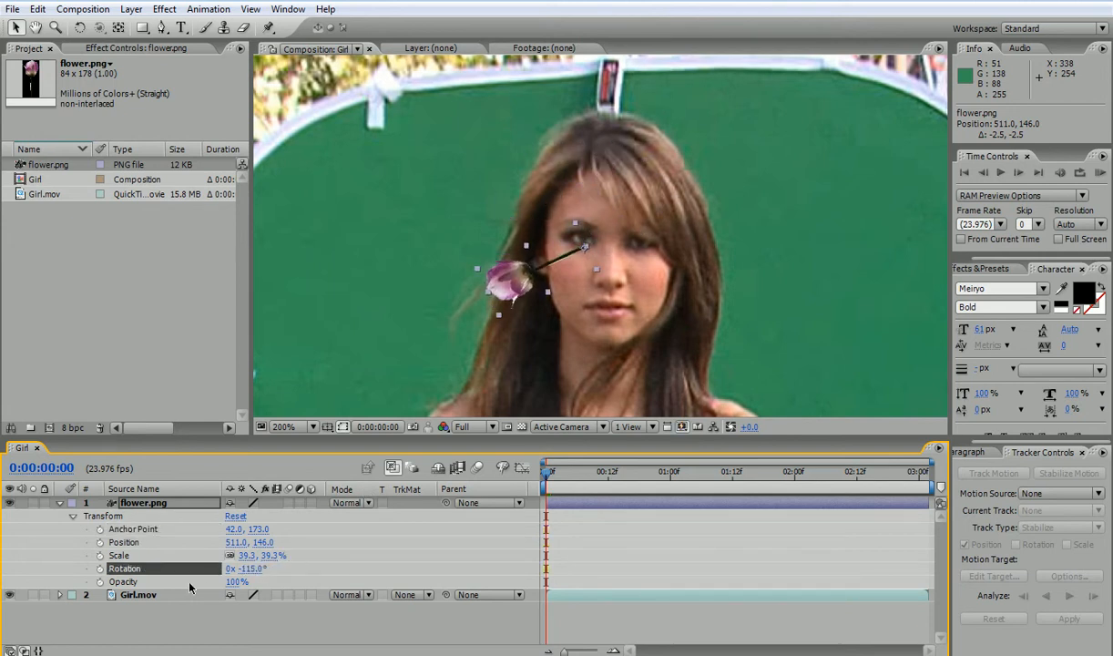
Scale flower.png down to about 26.2% and place its stem end at the woman's mouth, at about 513.5, 184.
left_click_drag(565, 252, 573, 323)
left_click_drag(504, 375, 563, 318)
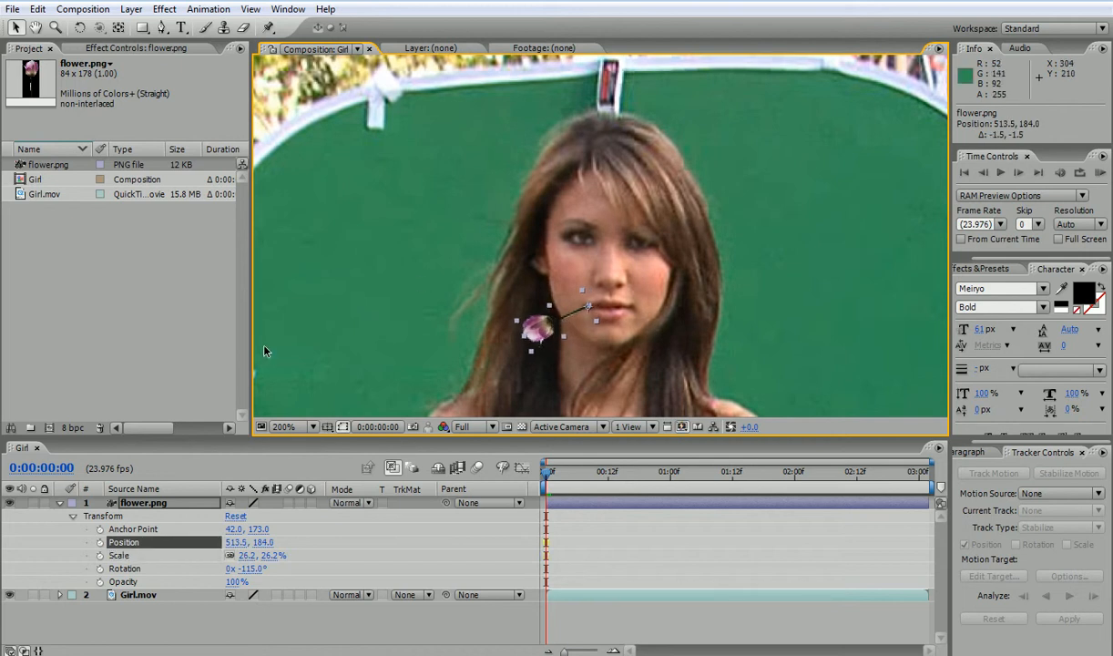
left_click(151, 281)
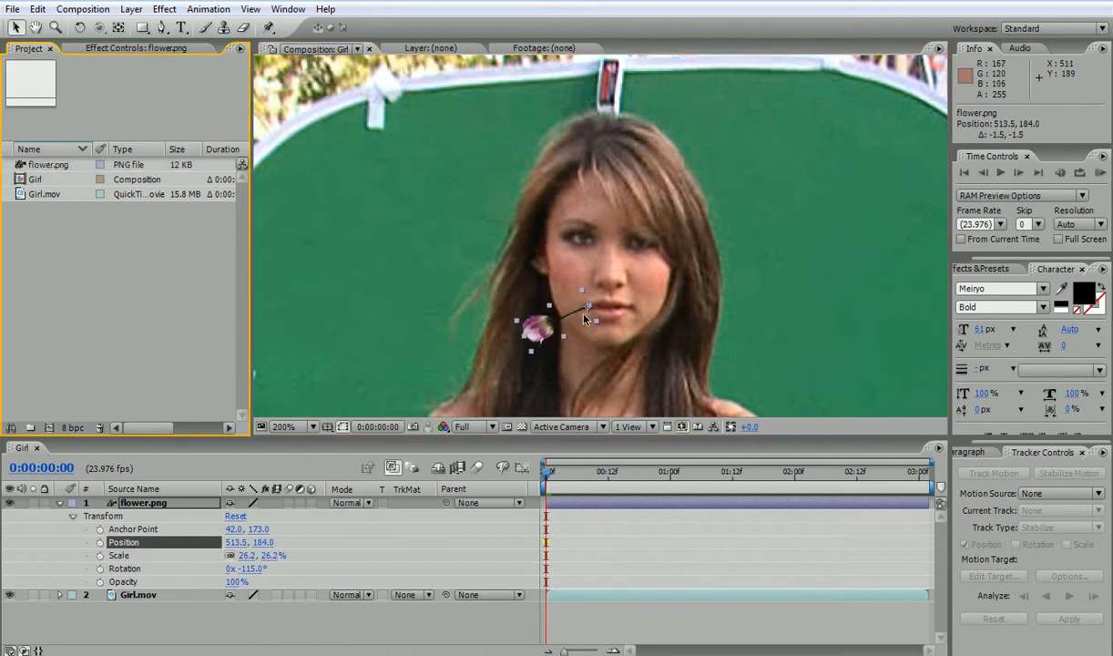
key("space")
left_click_drag(568, 261, 534, 221)
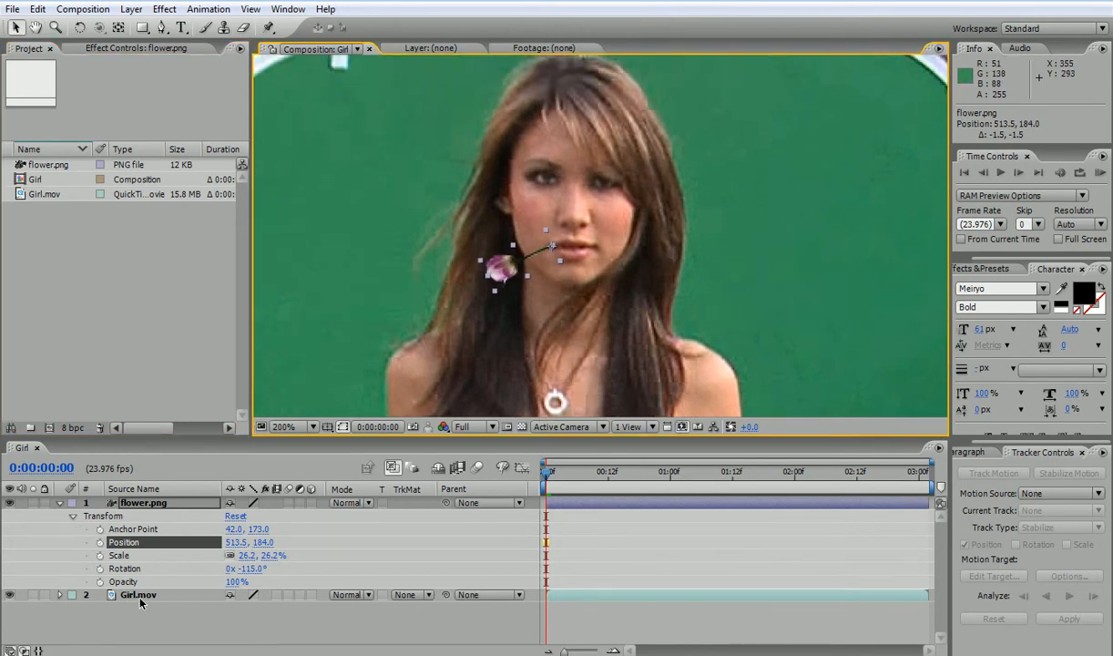
Open the Girl.mov layer, start motion tracking on it and place Track Point 1 on the mouth corner at the flower's side.
double_click(140, 599)
key("space")
left_click_drag(547, 184, 765, 437)
left_click_drag(728, 289, 691, 315)
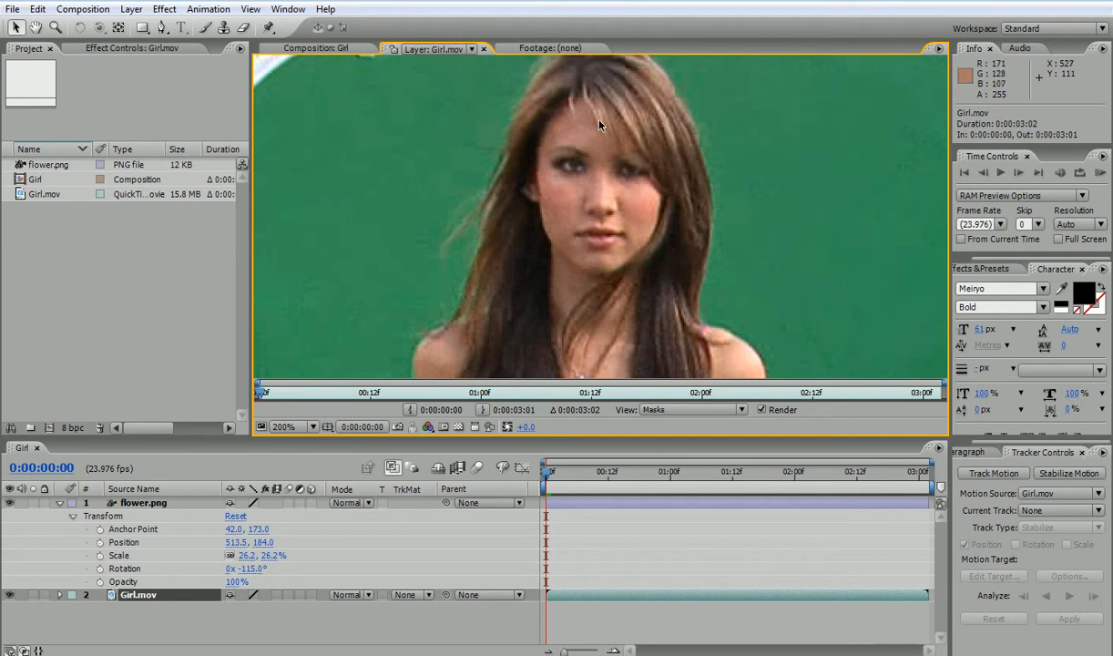
key("h")
left_click_drag(538, 202, 501, 230)
key("v")
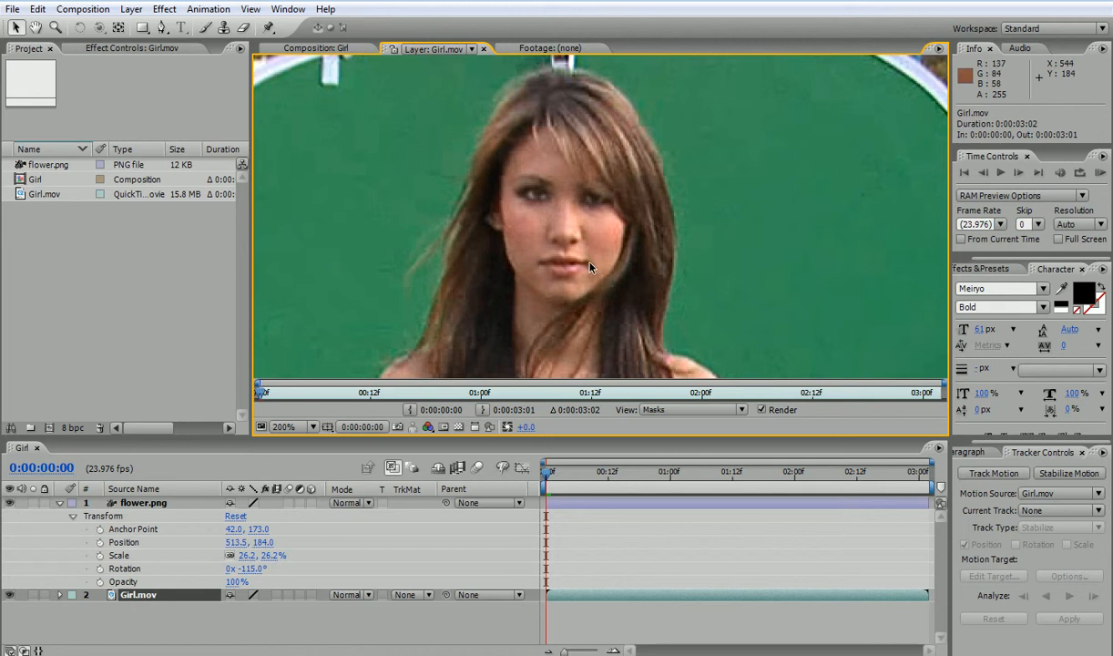
left_click_drag(522, 243, 522, 219)
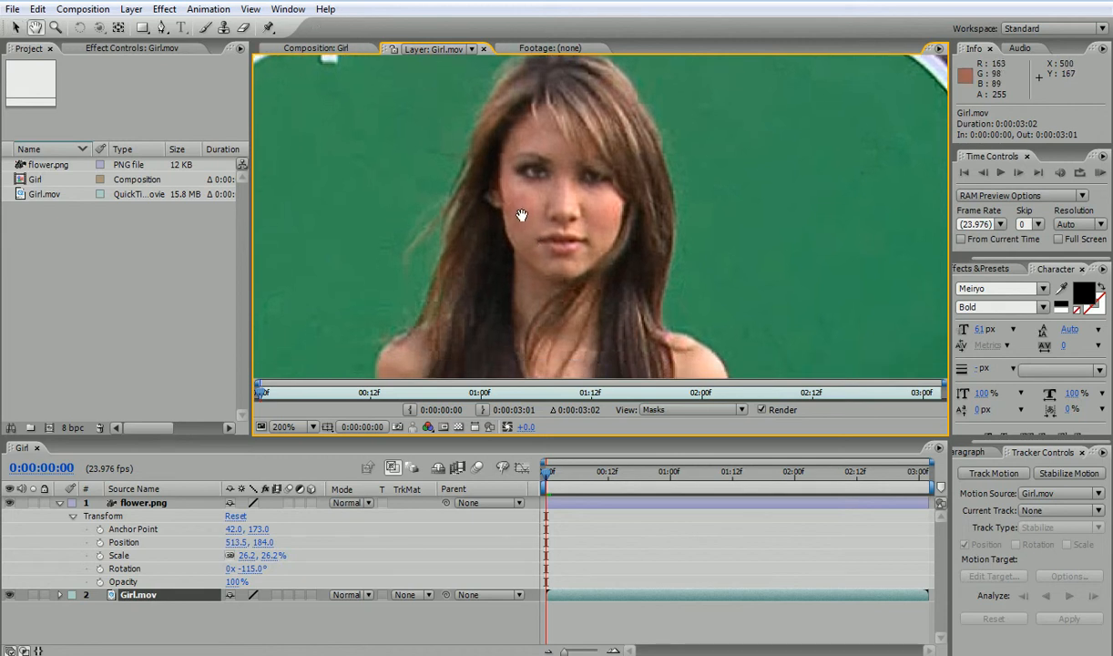
left_click(994, 473)
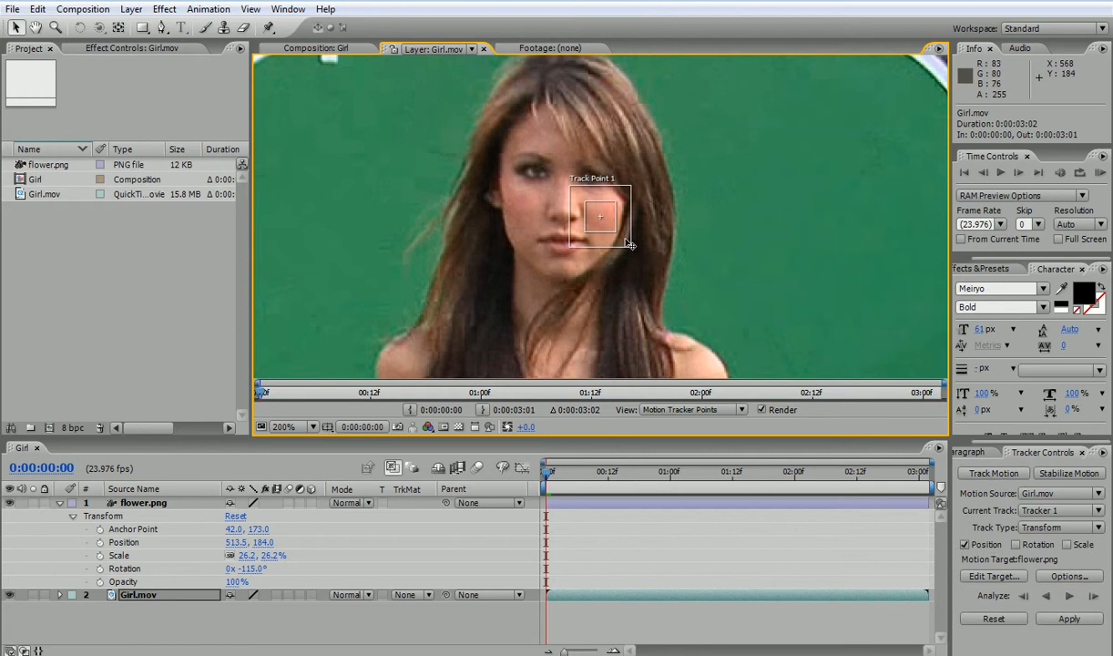
left_click_drag(606, 222, 548, 254)
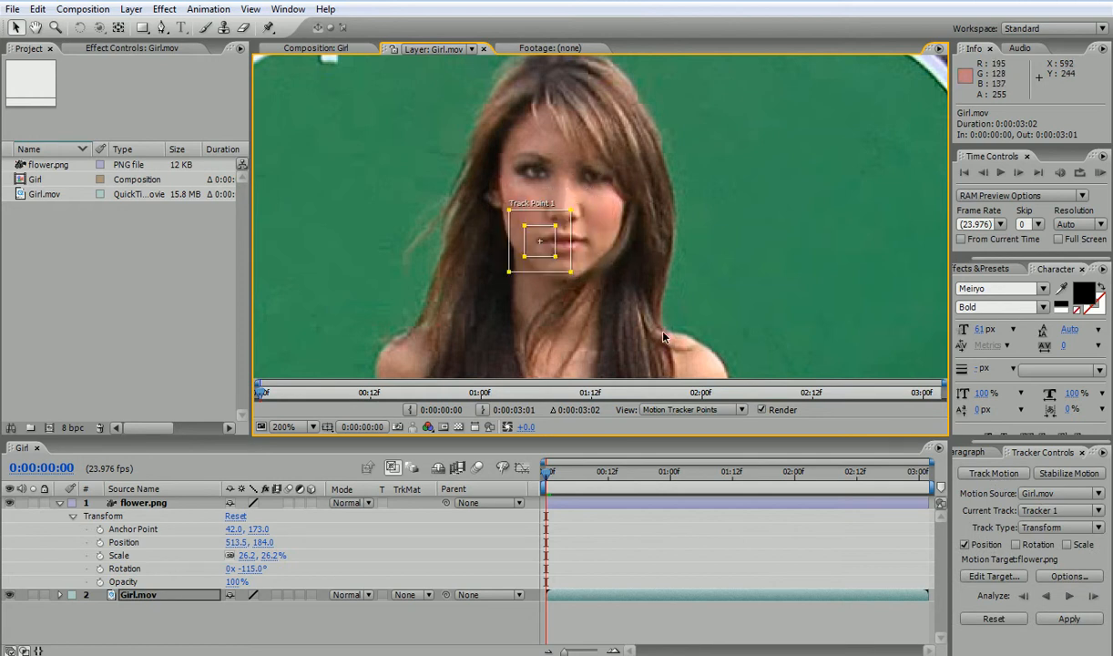
Add scale tracking with Track Point 2 on the opposite mouth corner and analyze the clip forward.
left_click(1066, 545)
left_click_drag(690, 229, 596, 252)
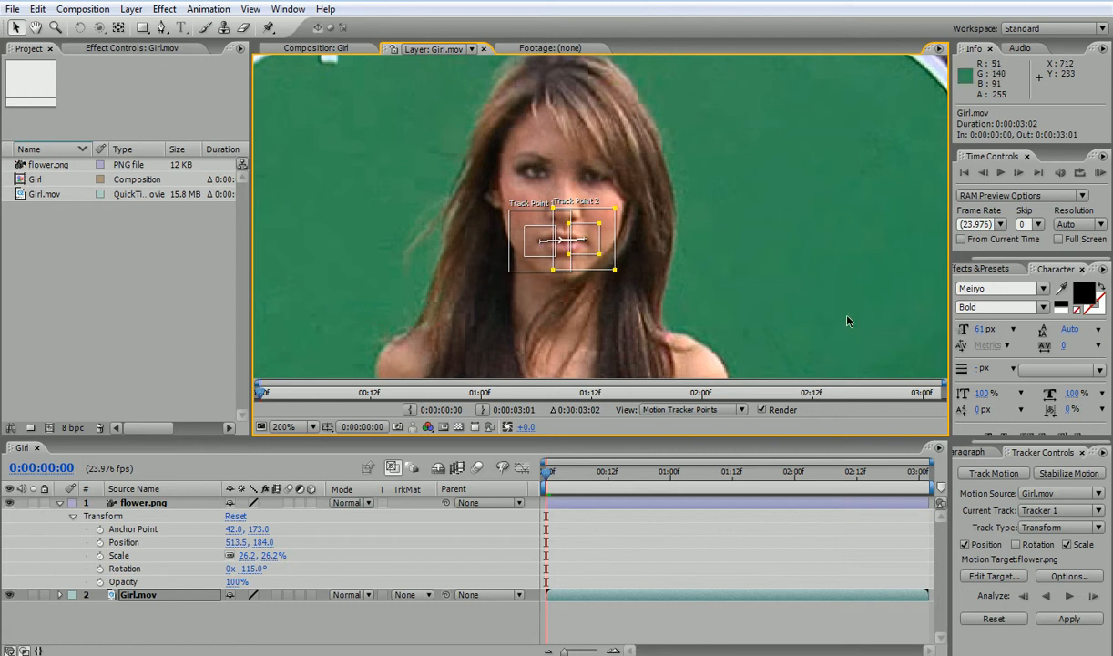
left_click(1069, 596)
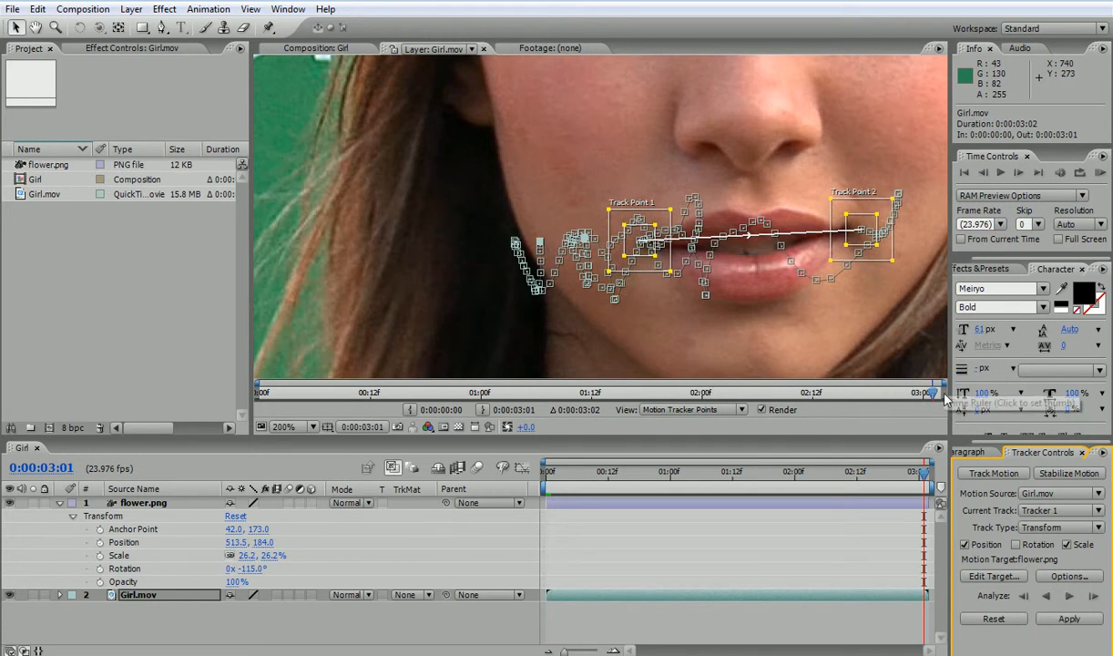
mouse_move(926, 392)
left_mouse_down()
mouse_move(410, 392)
mouse_move(223, 369)
left_mouse_up()
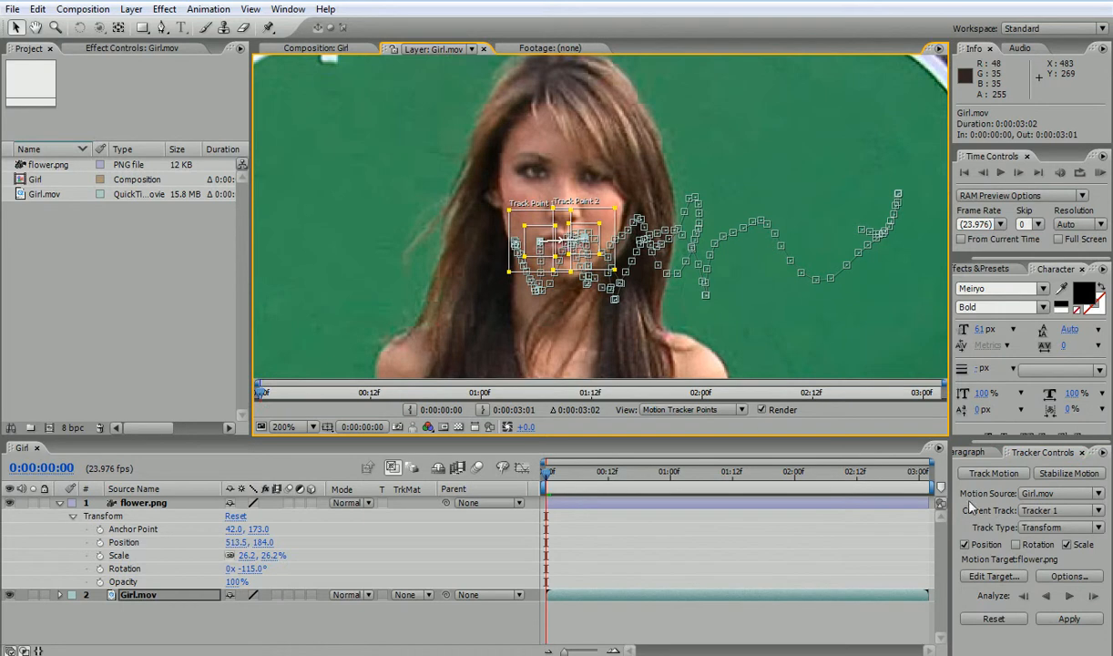
Apply the tracked motion to the flower.png layer and run a RAM preview of the composition.
left_click(993, 576)
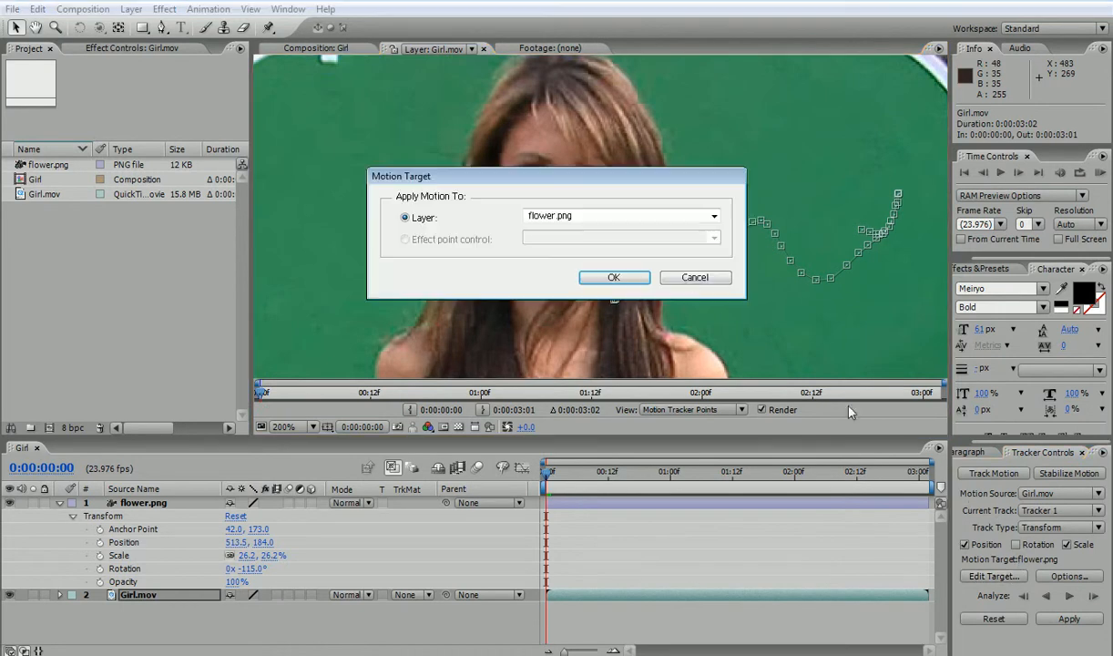
left_click(612, 277)
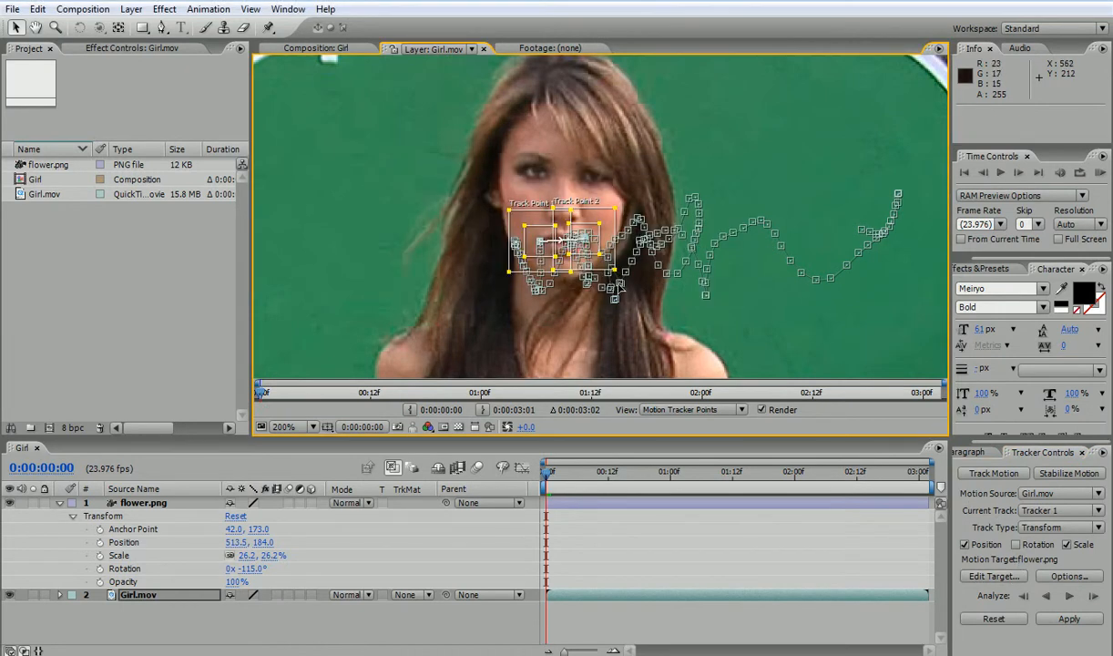
left_click(1066, 619)
left_click(526, 249)
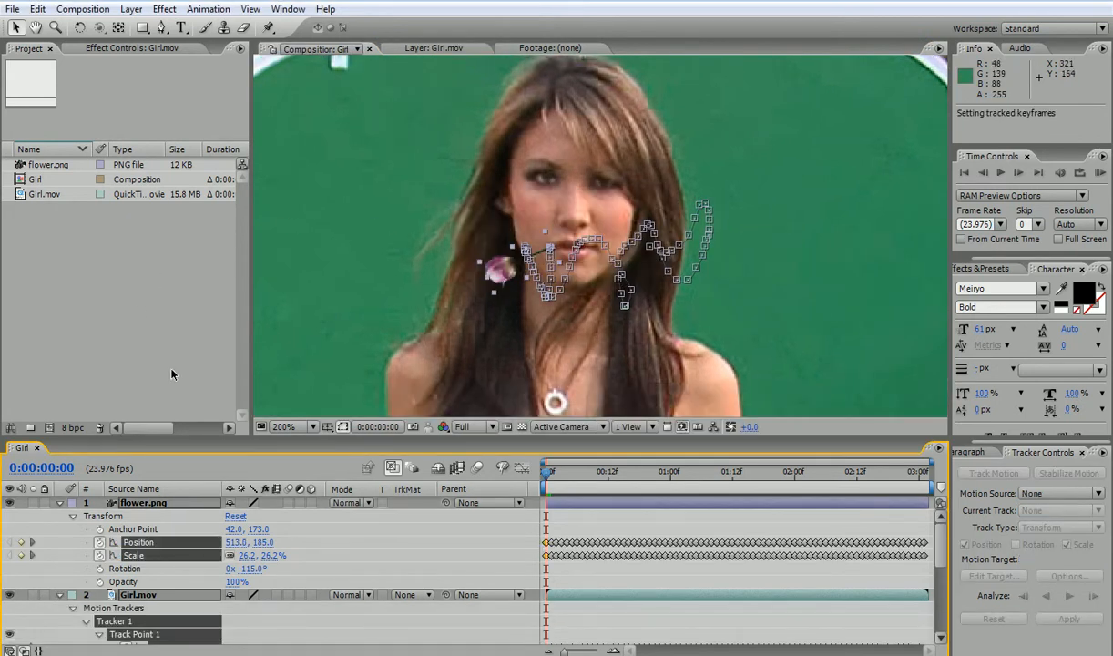
scroll(474, 276, "down", 3)
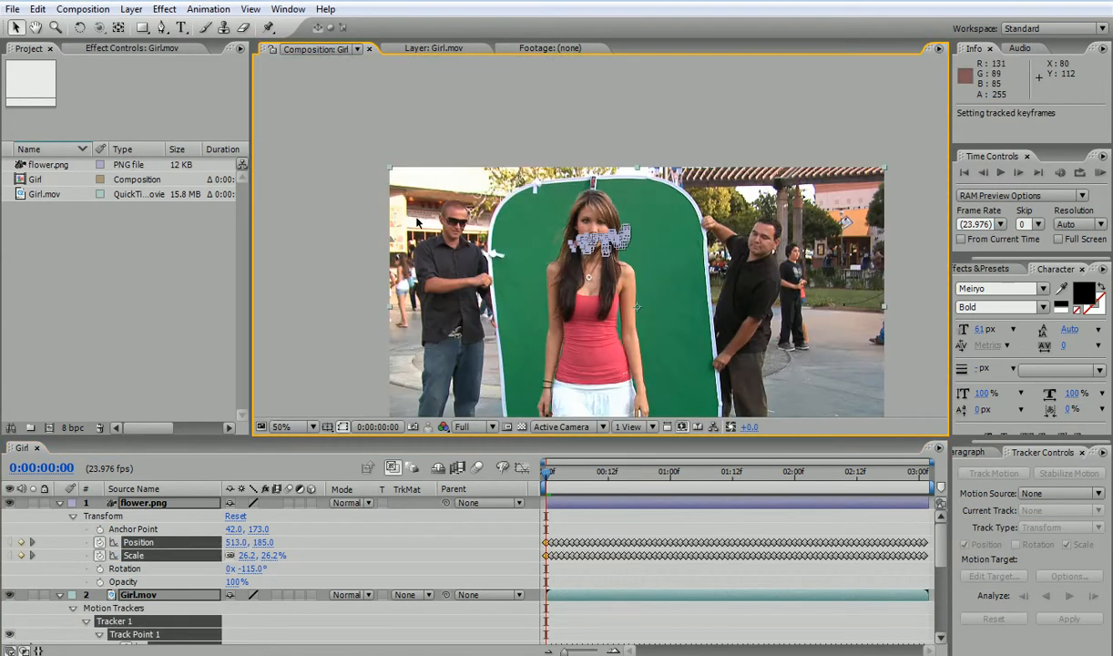
left_click(1101, 172)
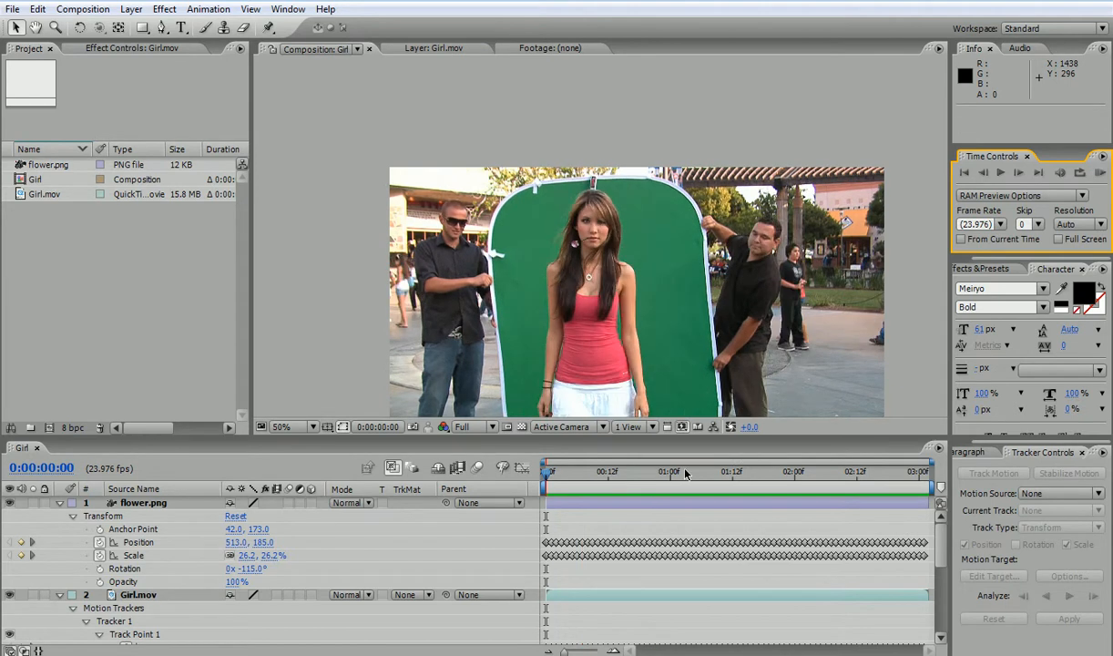
At 0:00:03:01, set flower.png's anchor point to 52, 168 so the stem end meets the lips.
left_click(796, 472)
left_click_drag(803, 473, 925, 473)
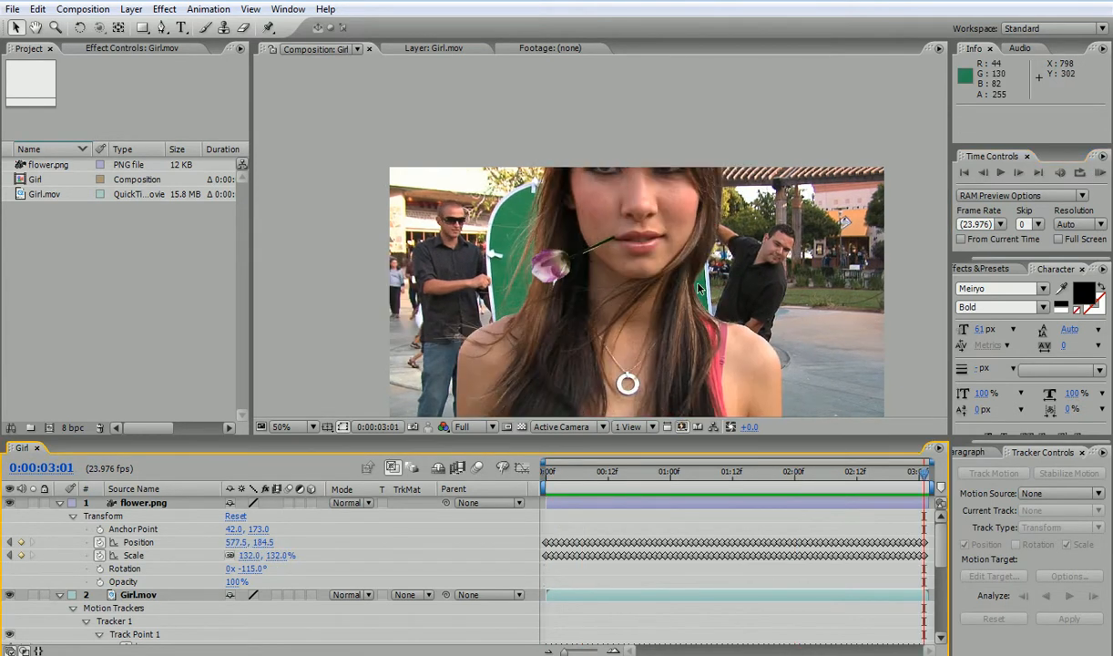
scroll(699, 288, "up", 2)
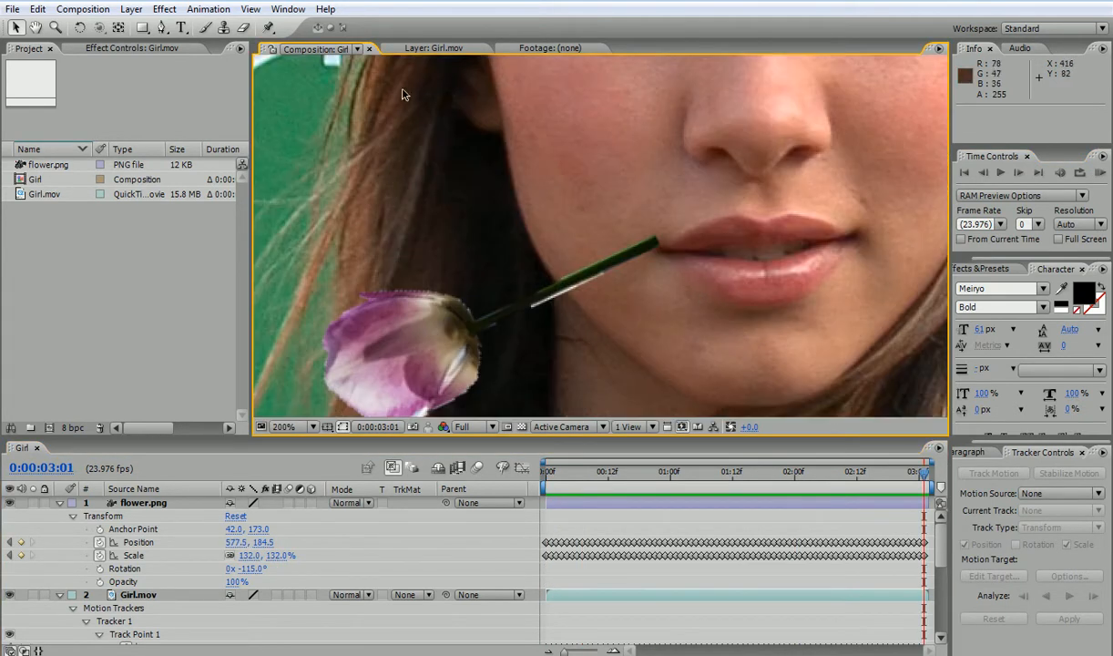
left_click_drag(255, 534, 235, 529)
key("ctrl+z")
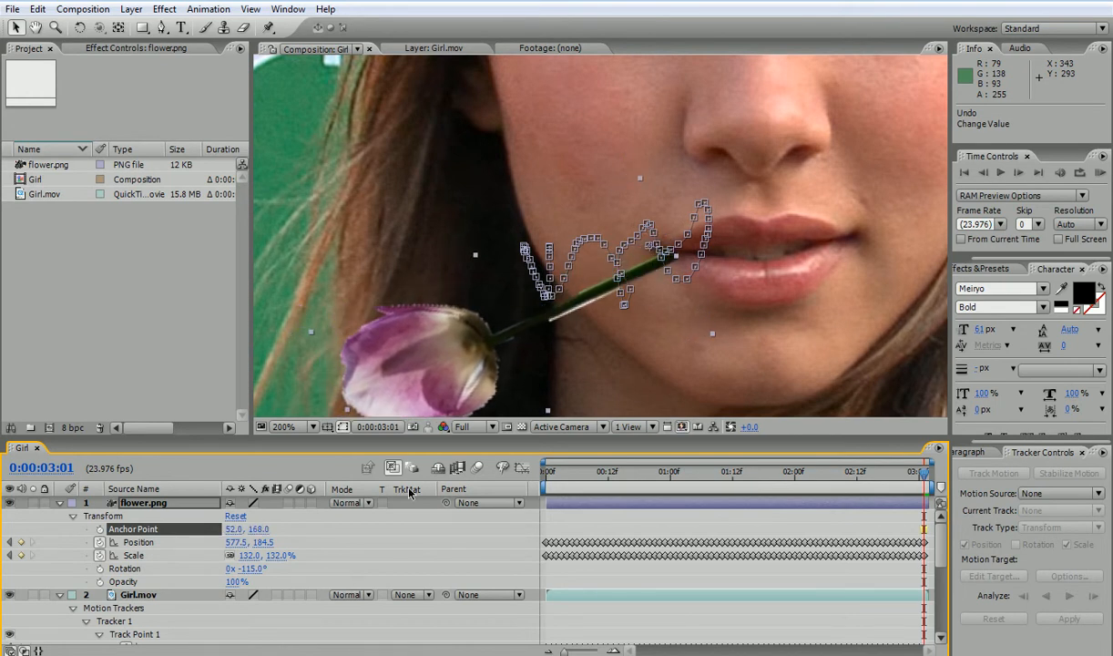
Compare the flower's placement at both ends of the clip and add an anchor point keyframe at 0:00:03:01.
left_click_drag(922, 475, 538, 493)
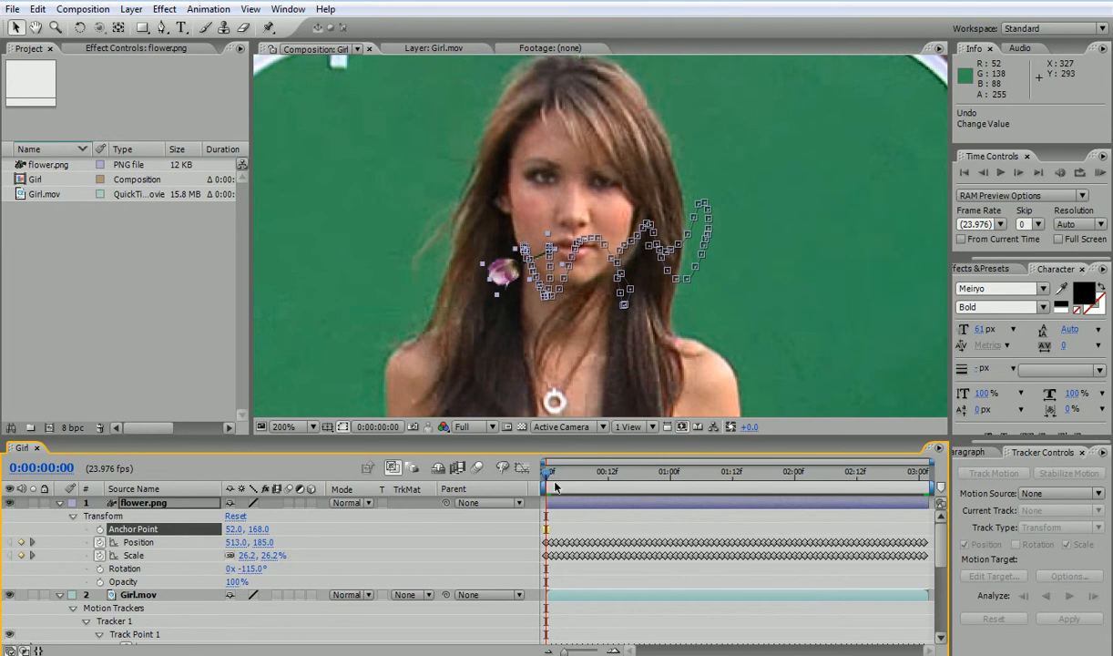
left_click_drag(547, 477, 1023, 470)
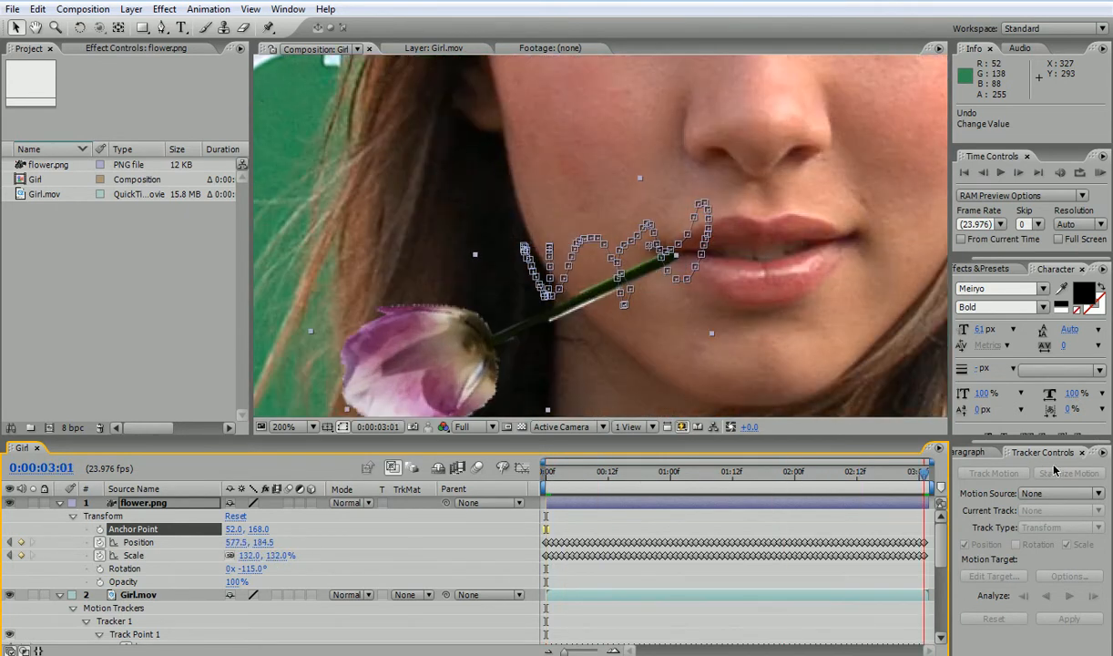
left_click(100, 527)
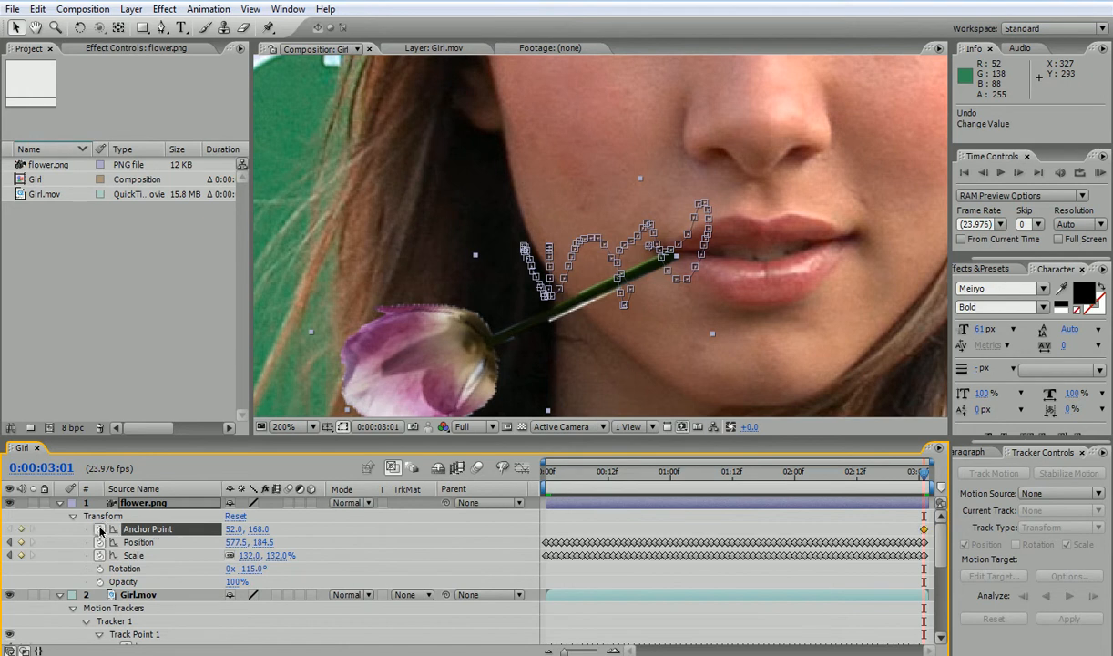
At 0:00:00:00, set flower.png's anchor point to 42, 177 and check the flower's alignment up to 0:00:01:14.
left_click_drag(929, 475, 468, 470)
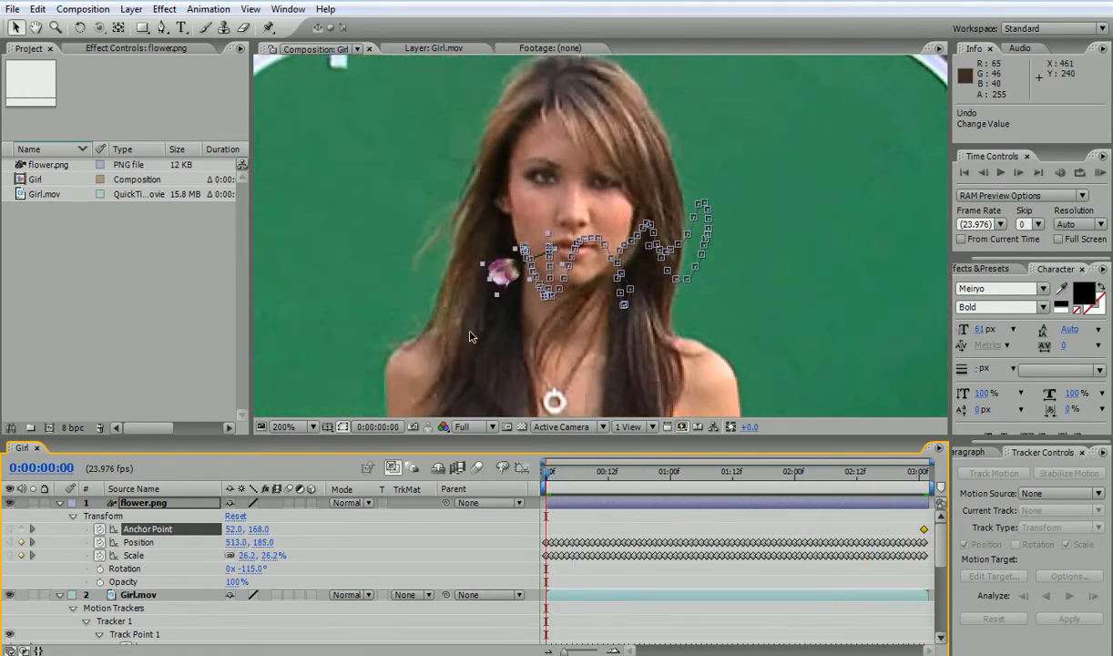
key("period")
key("period")
key("period")
key("space")
left_click_drag(533, 315, 921, 256)
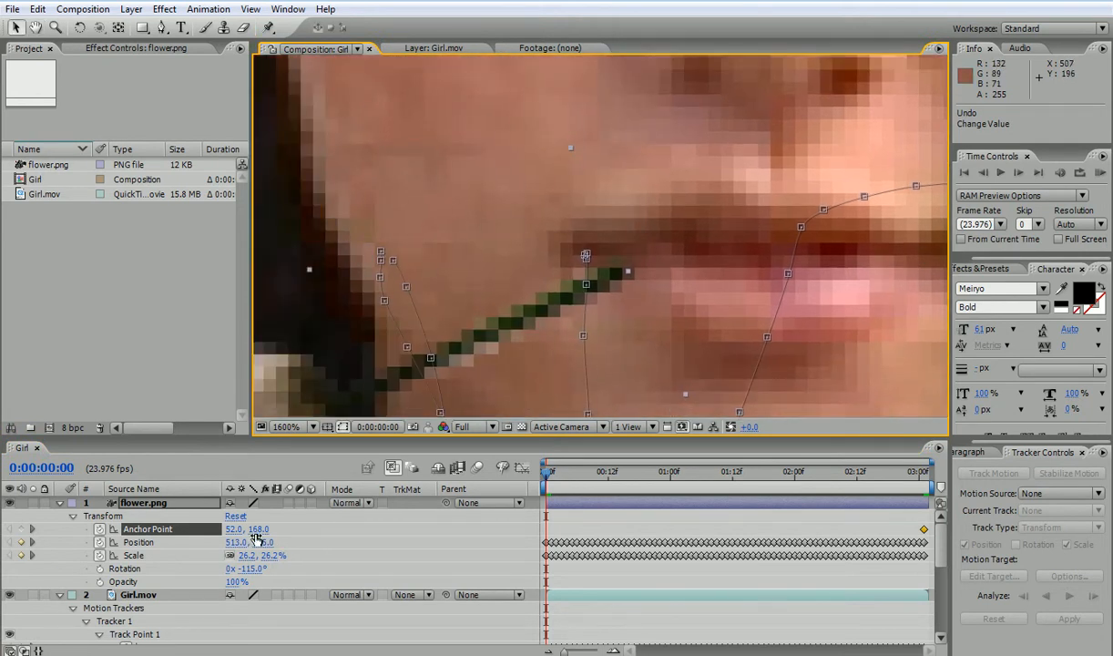
left_click_drag(235, 530, 269, 528)
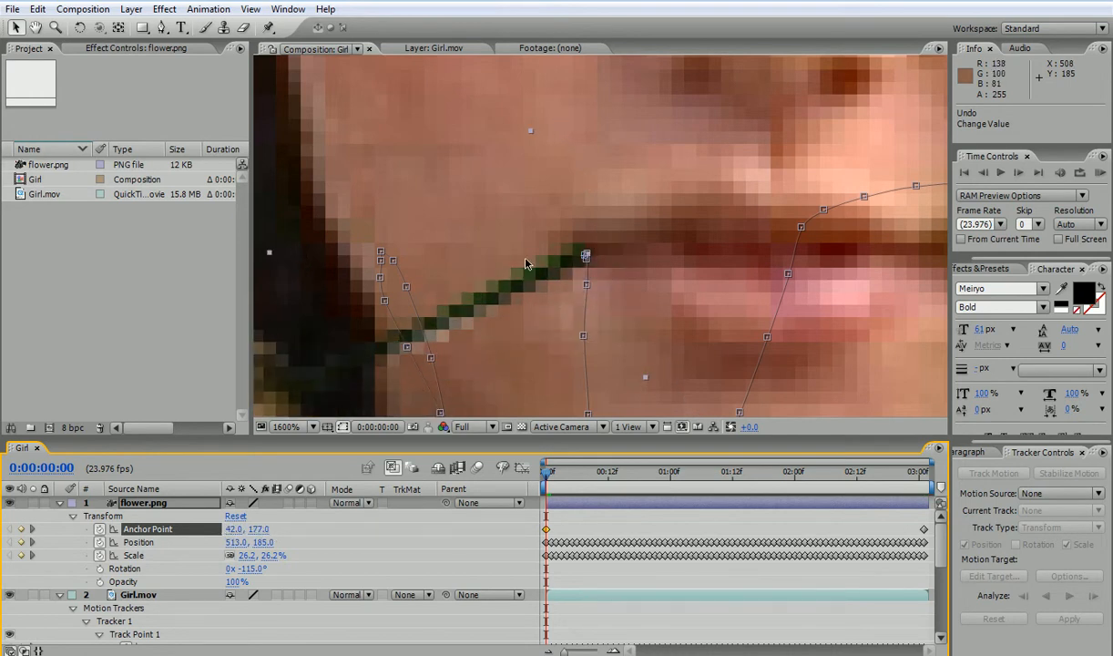
scroll(587, 277, "down", 3)
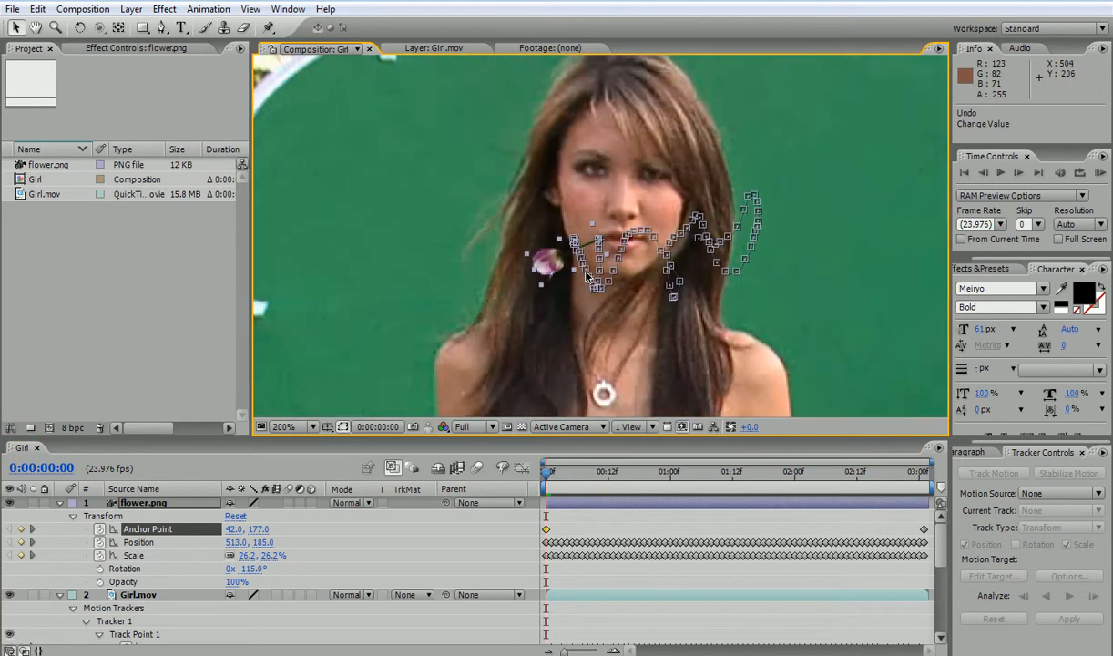
left_click_drag(550, 475, 742, 449)
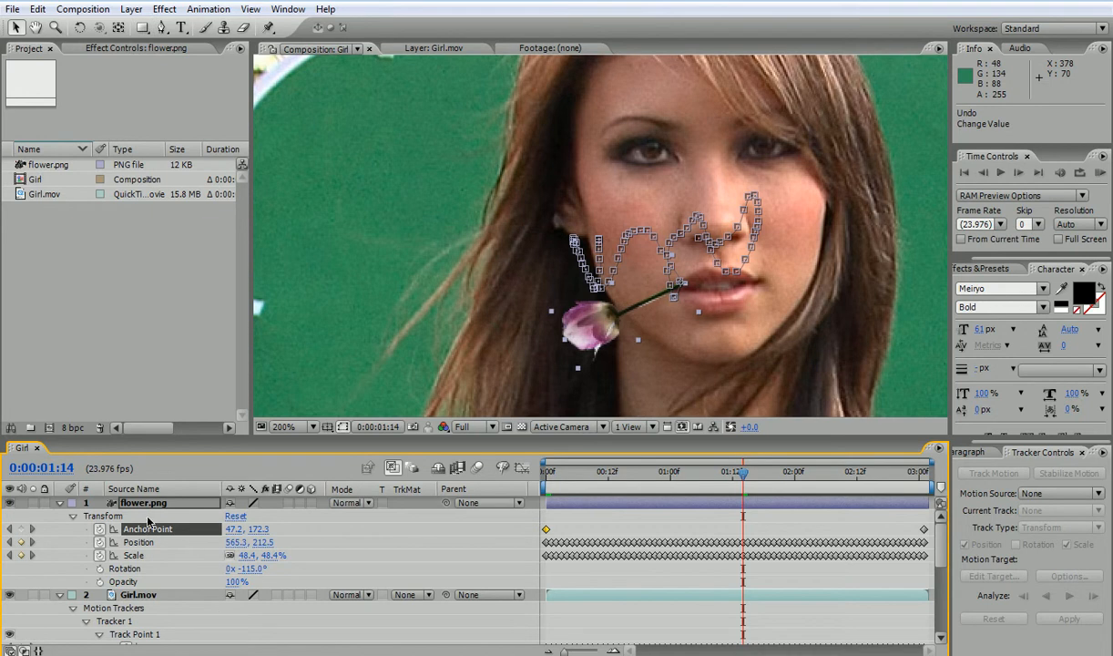
Apply a Fast Blur effect to the flower.png layer and set its blurriness to 1.5.
left_click(141, 503)
left_click(163, 9)
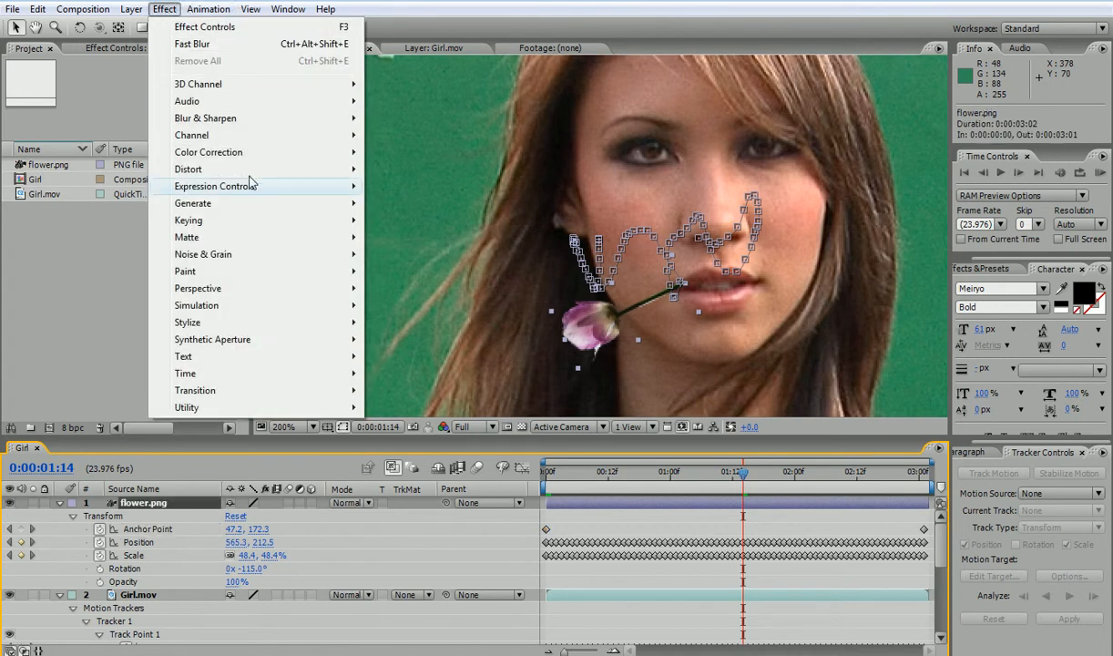
mouse_move(266, 122)
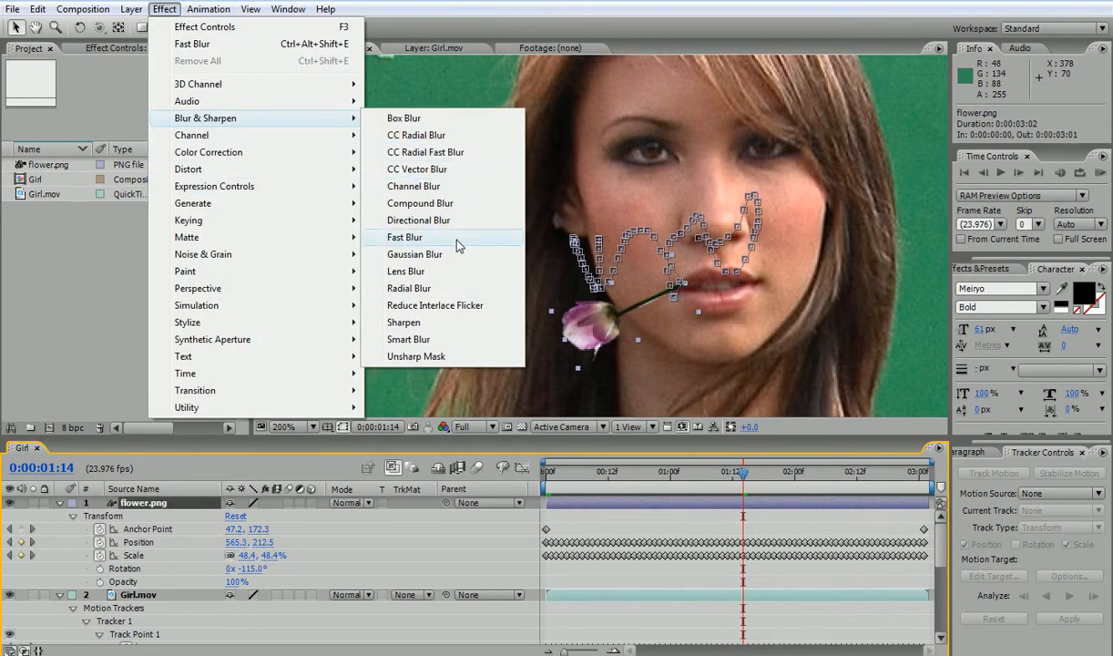
left_click(458, 244)
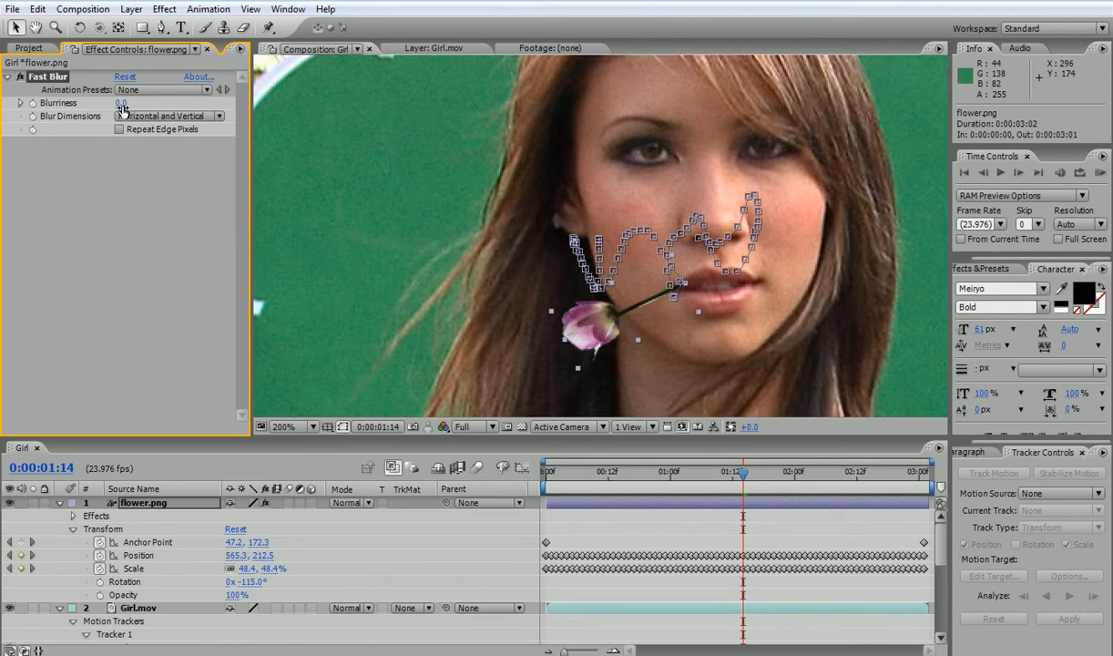
left_click_drag(122, 103, 134, 103)
left_click_drag(135, 103, 123, 104)
type("5")
key("Return")
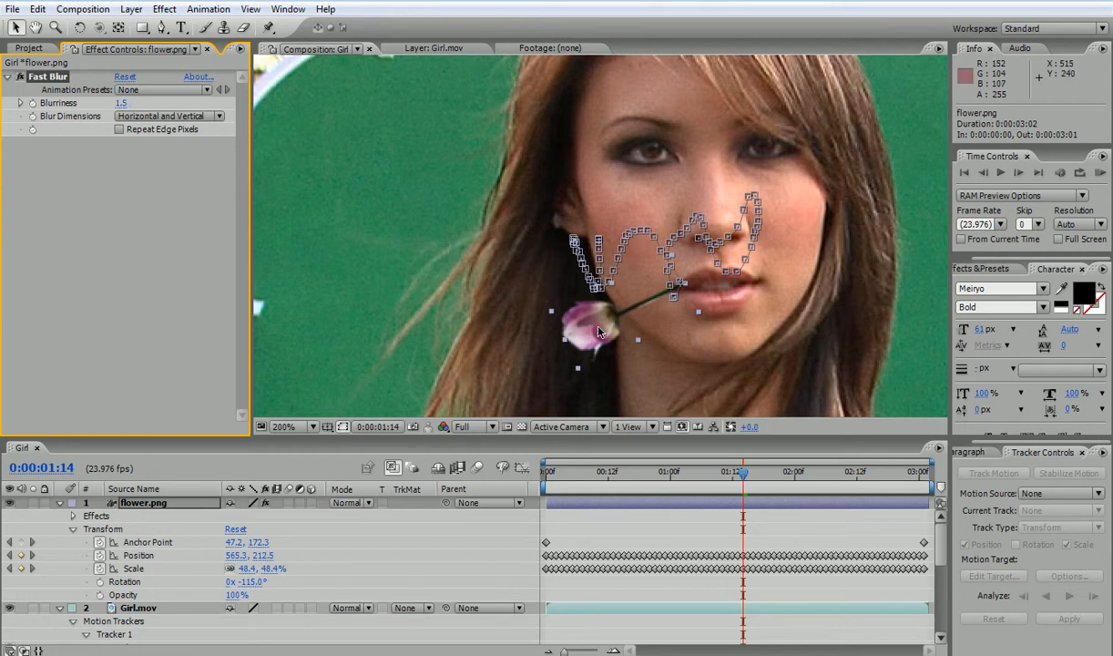
Add a Brightness & Contrast effect to flower.png with brightness 26 and contrast 12.
left_click(163, 11)
mouse_move(246, 152)
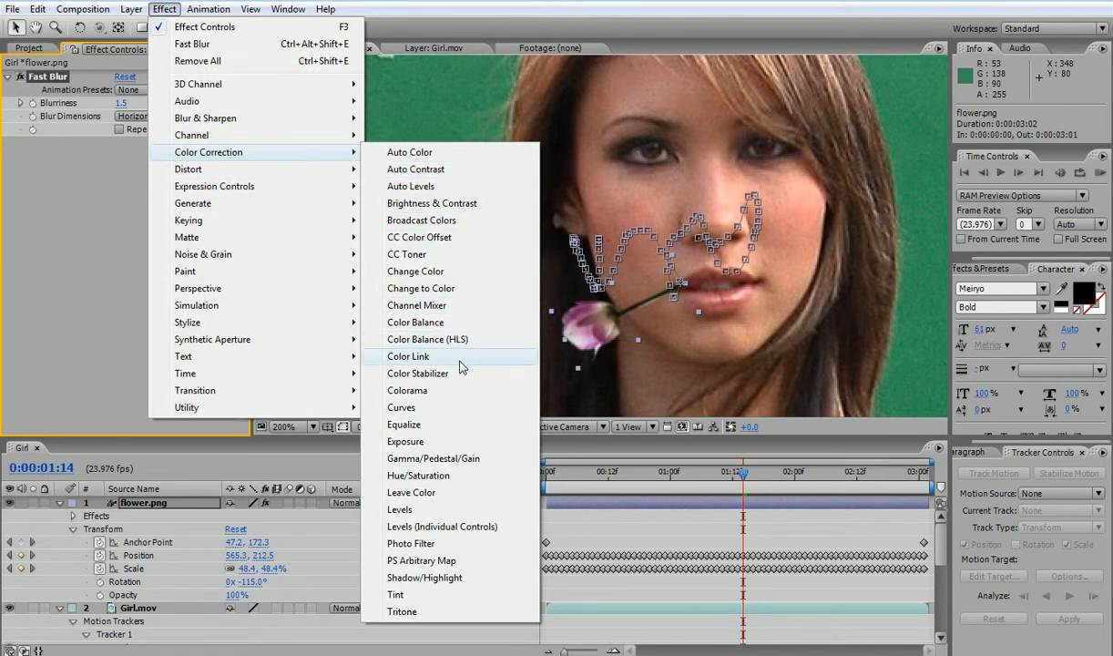
left_click(455, 203)
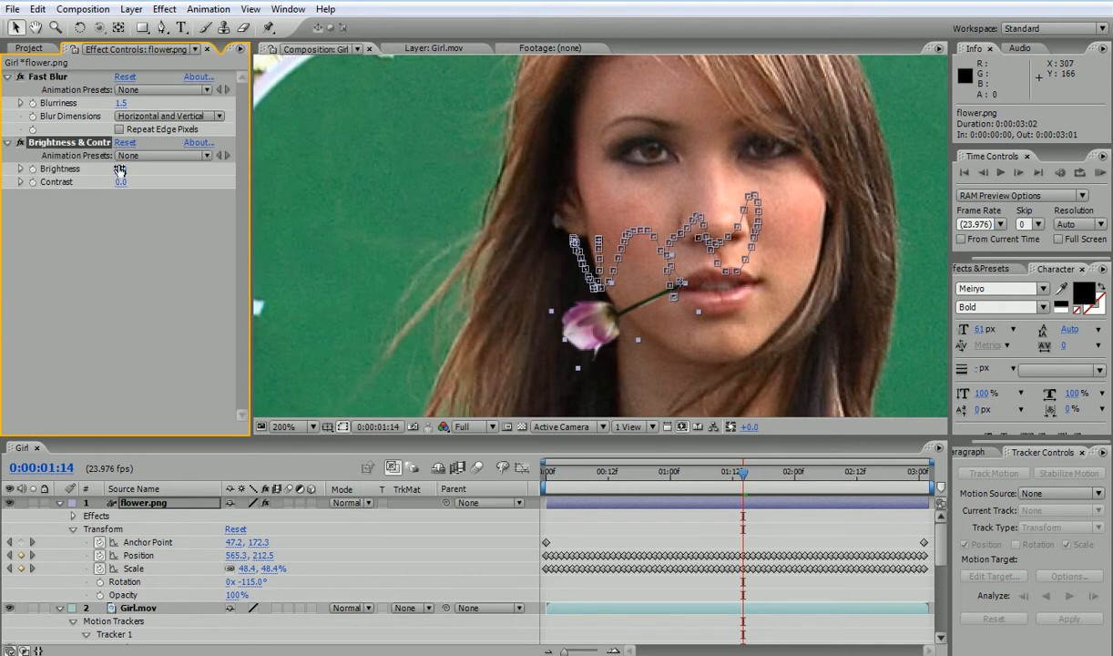
left_click_drag(126, 169, 133, 168)
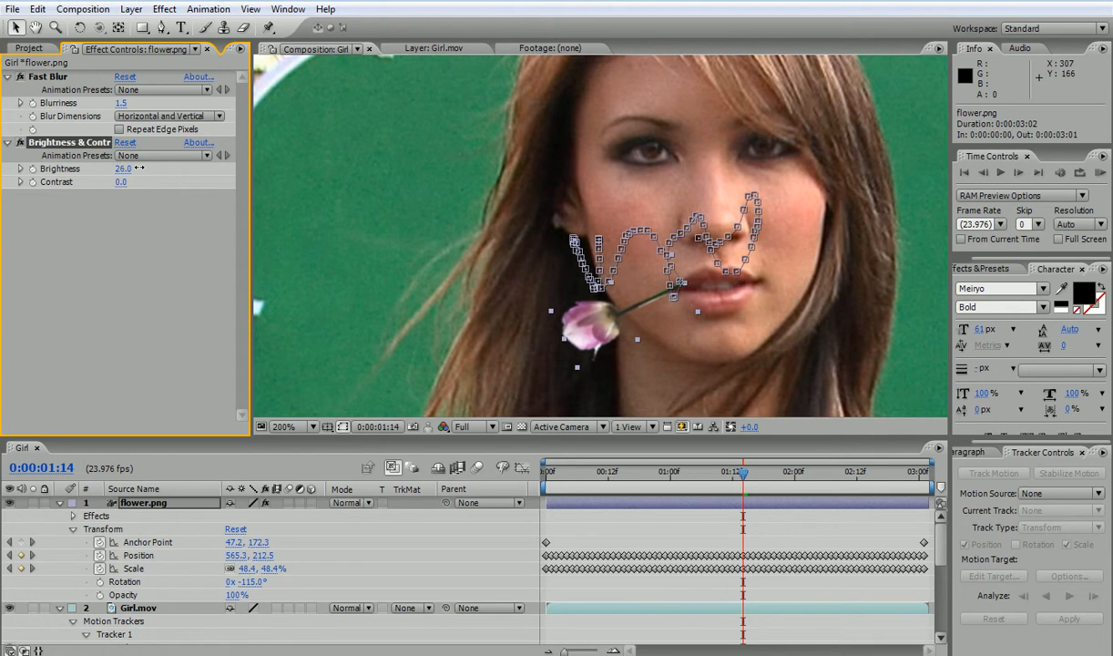
left_click_drag(126, 182, 134, 180)
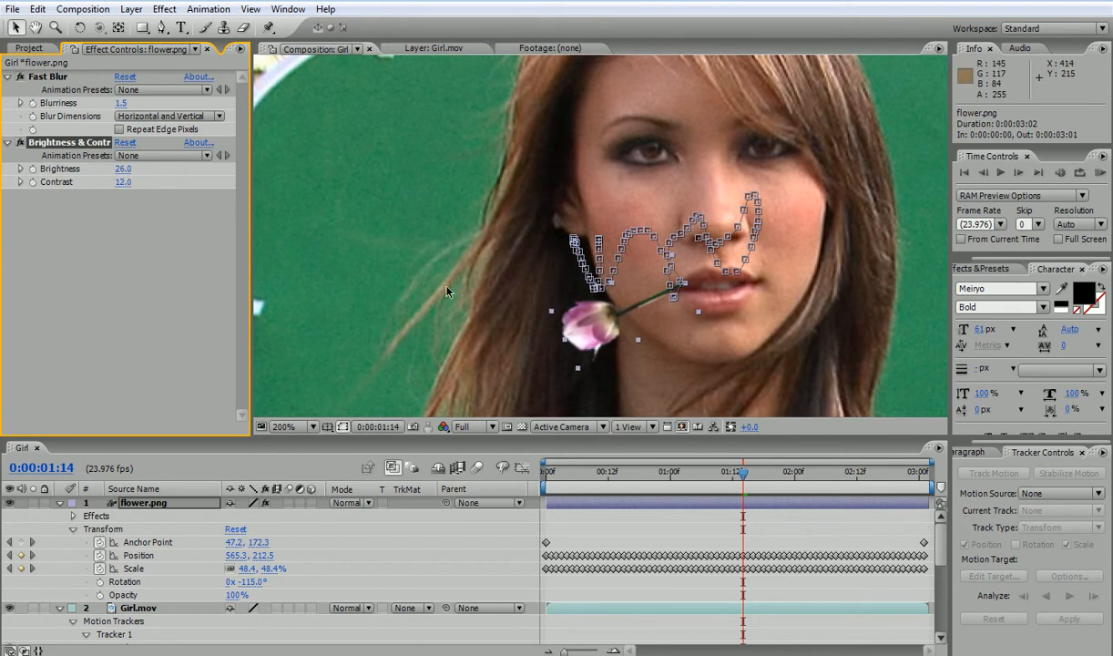
Run a RAM preview of the whole composition to check how the flower blends and follows the mouth.
scroll(446, 282, "down", 6)
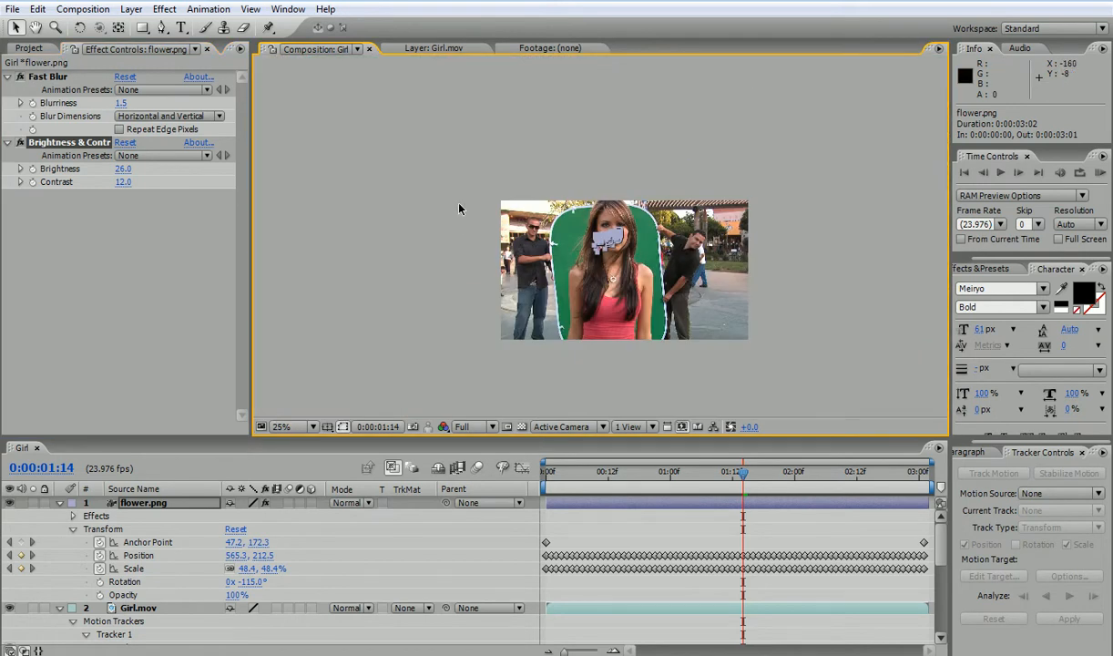
scroll(513, 169, "up", 2)
key("space")
left_click_drag(631, 167, 590, 115)
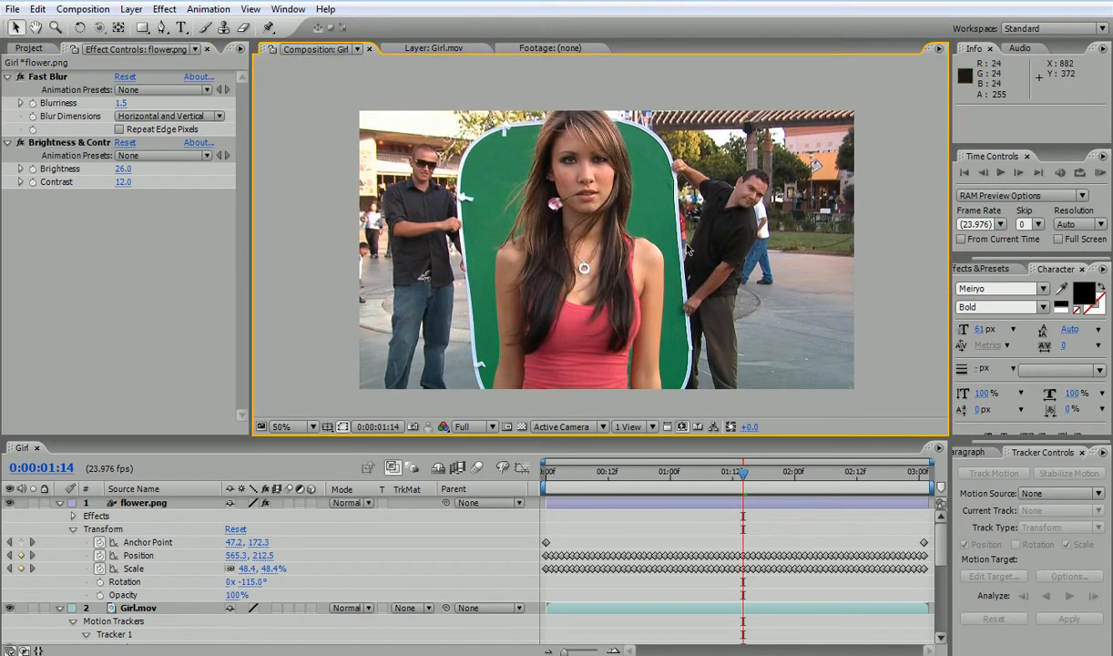
left_click(1100, 173)
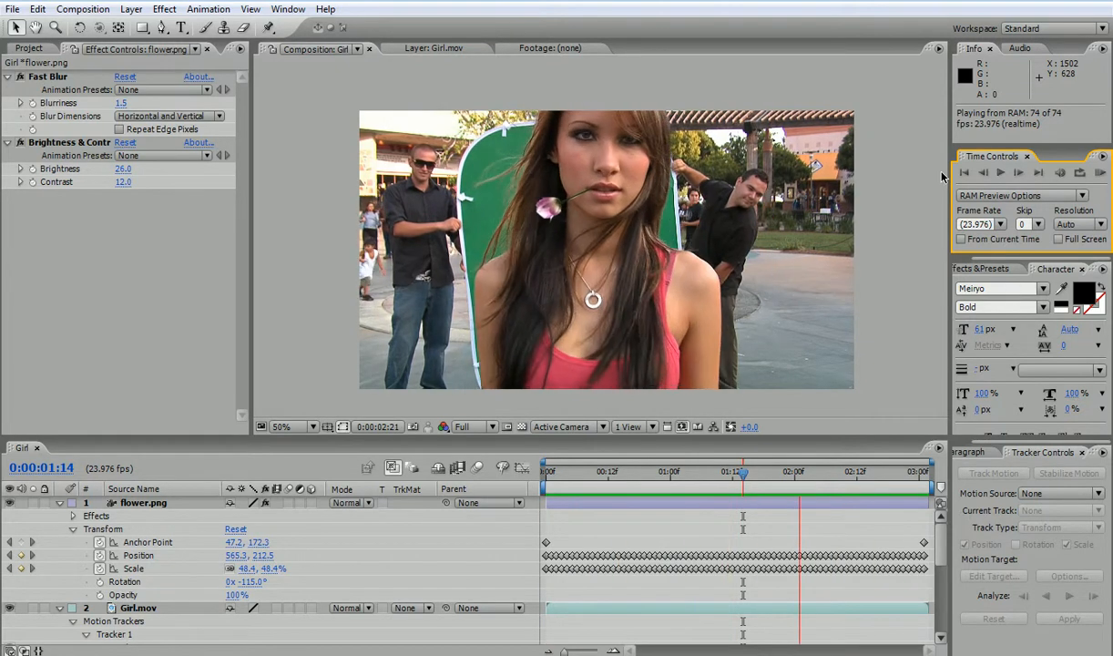
key("space")
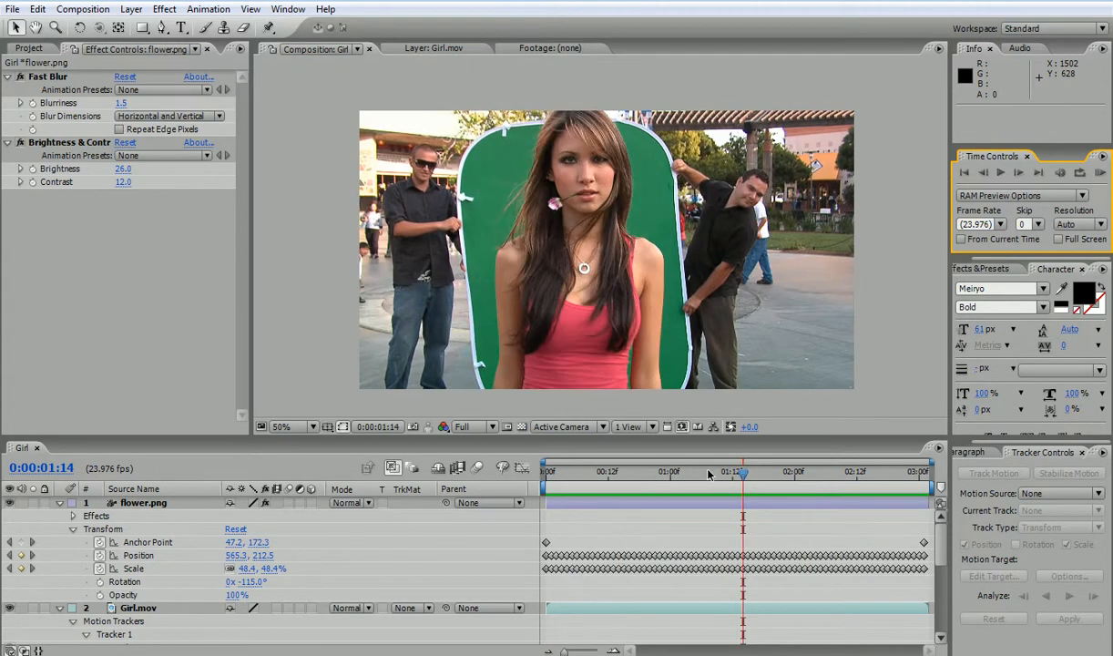
Add an anchor point keyframe to flower.png at 0:00:01:13 and set the anchor point to 55.2, 185.3 at 0:00:01:14.
left_click_drag(706, 475, 738, 469)
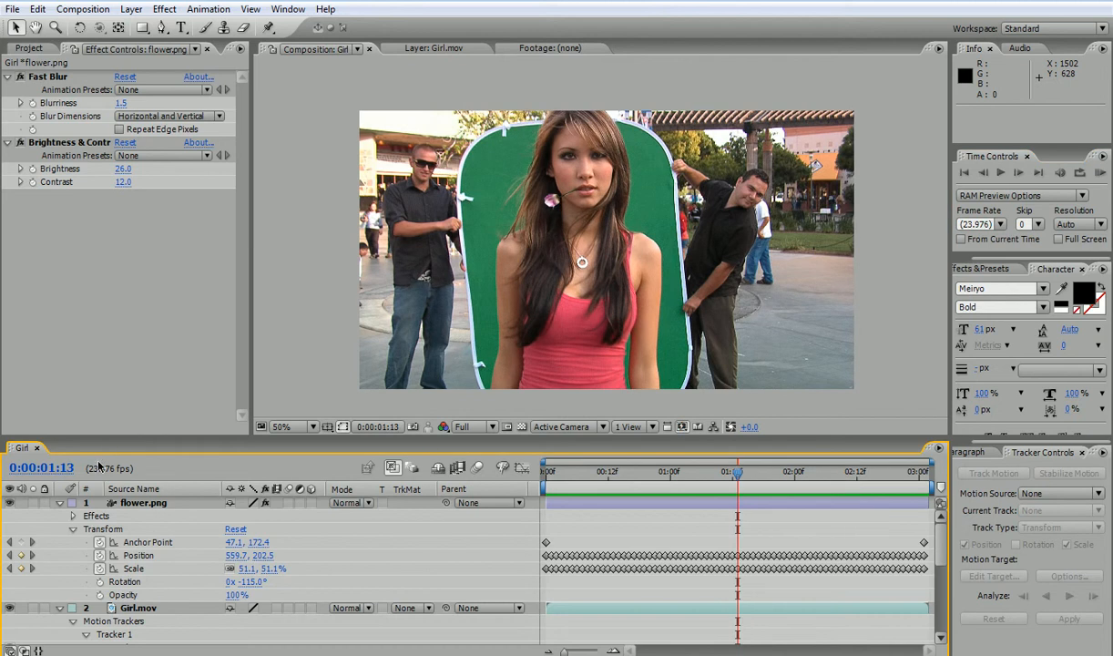
left_click(141, 543)
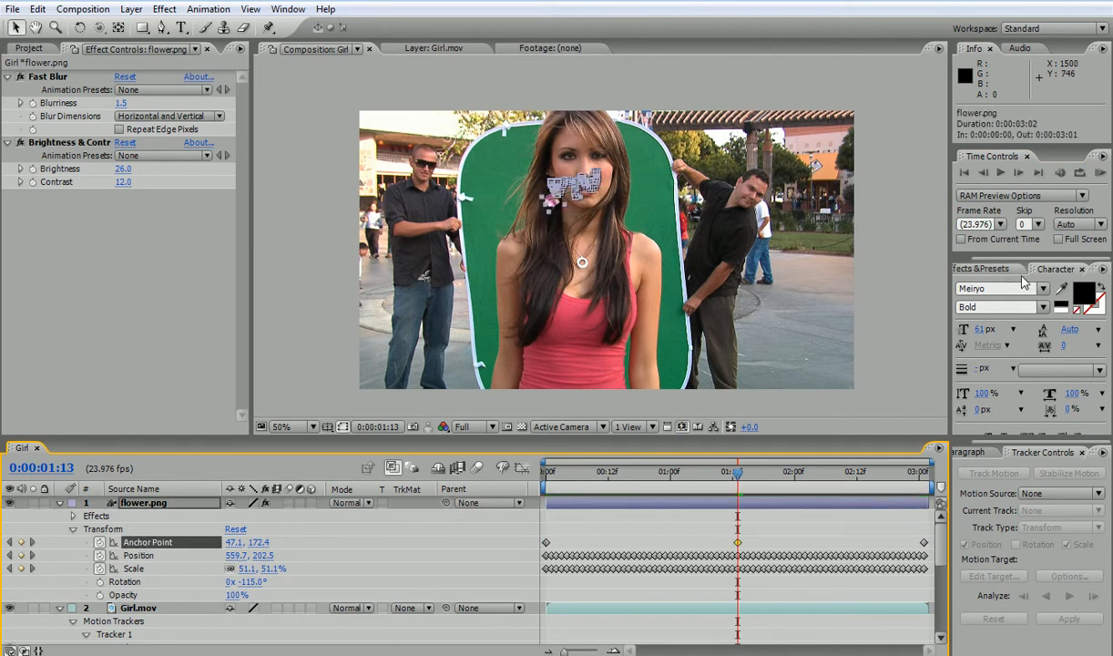
left_click(1020, 175)
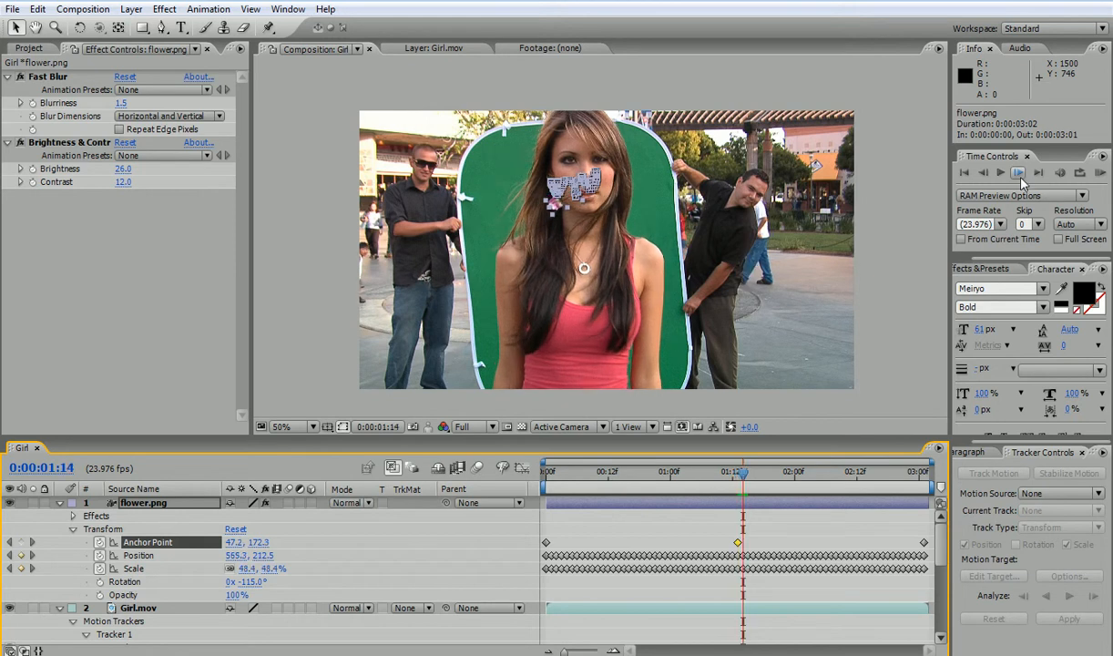
scroll(597, 198, "up", 3)
key("space")
left_click_drag(611, 186, 694, 480)
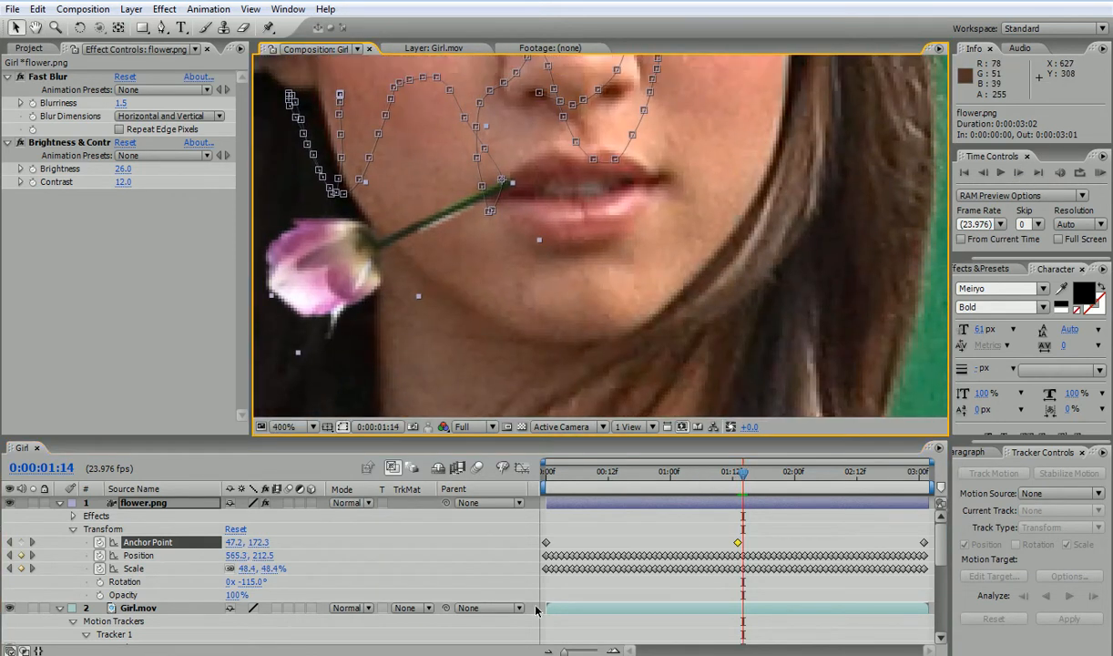
left_click_drag(234, 543, 273, 536)
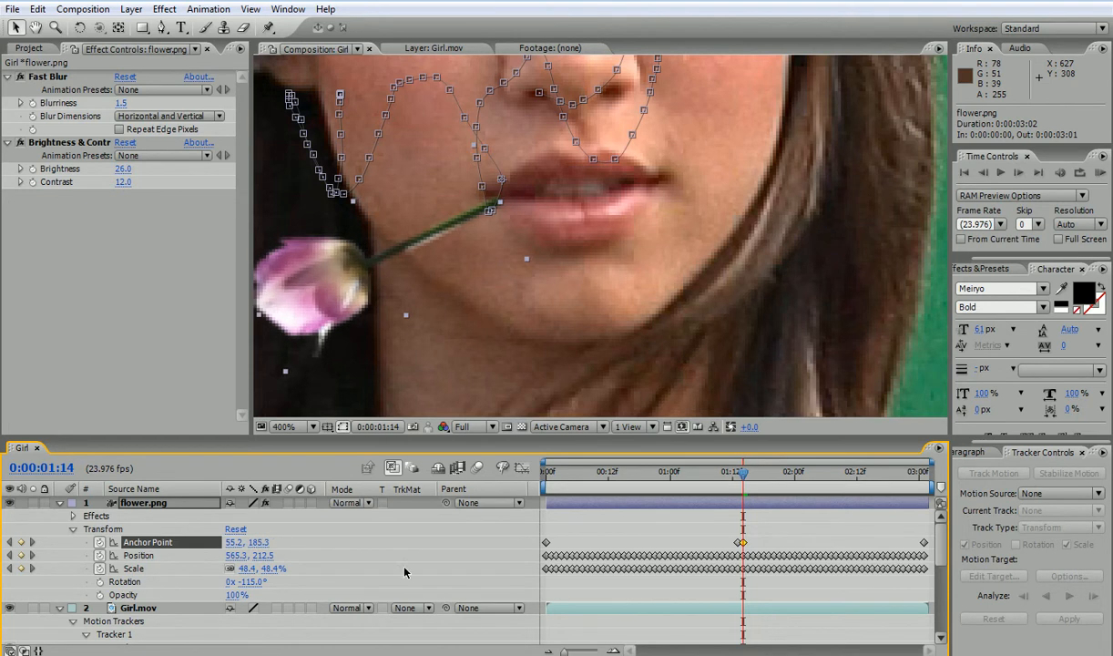
At 0:00:01:15, set flower.png's horizontal anchor point to 46.5, realign it vertically with the lips, and check the frames up to 0:00:01:19.
left_click(1019, 173)
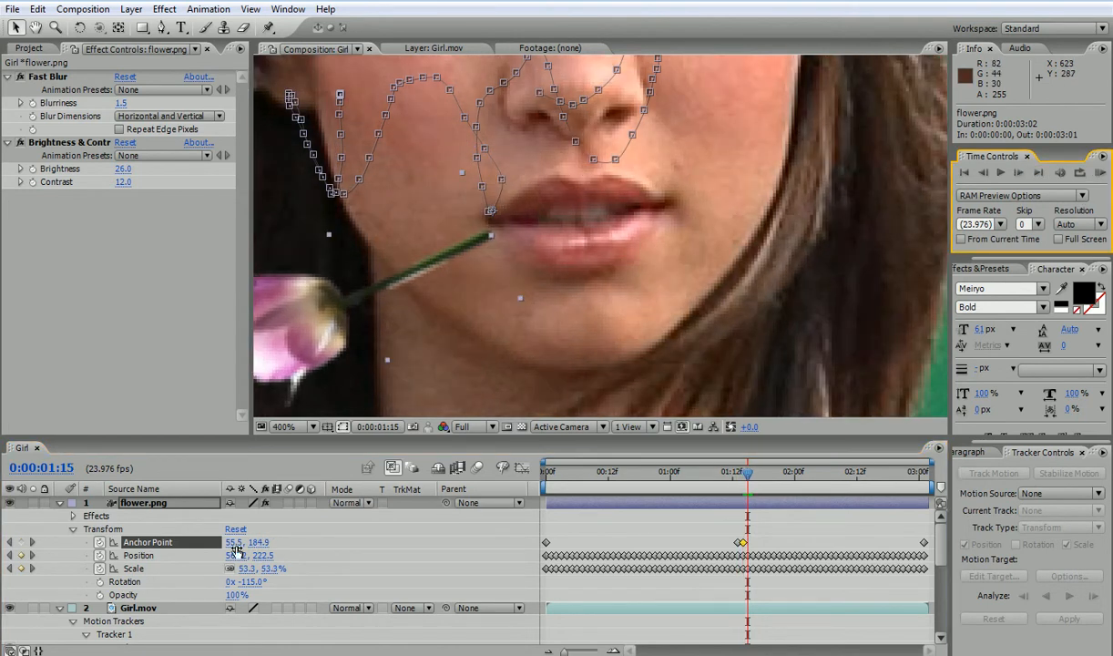
left_click_drag(231, 545, 258, 543)
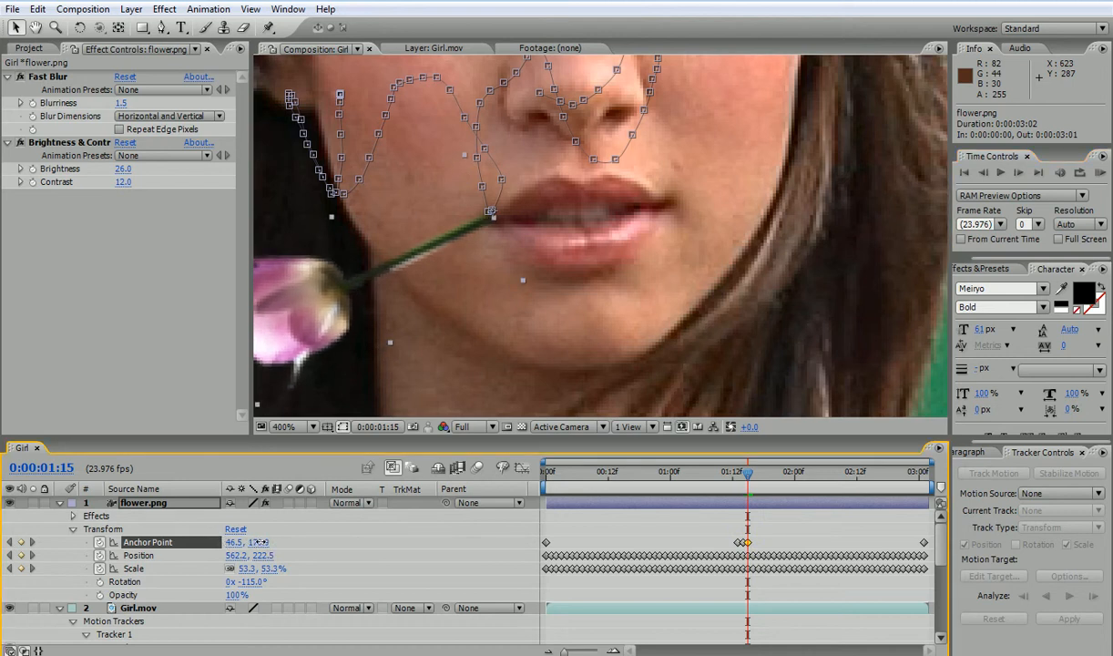
left_click(1023, 172)
left_click(1023, 172)
left_click(1023, 172)
left_click(1023, 172)
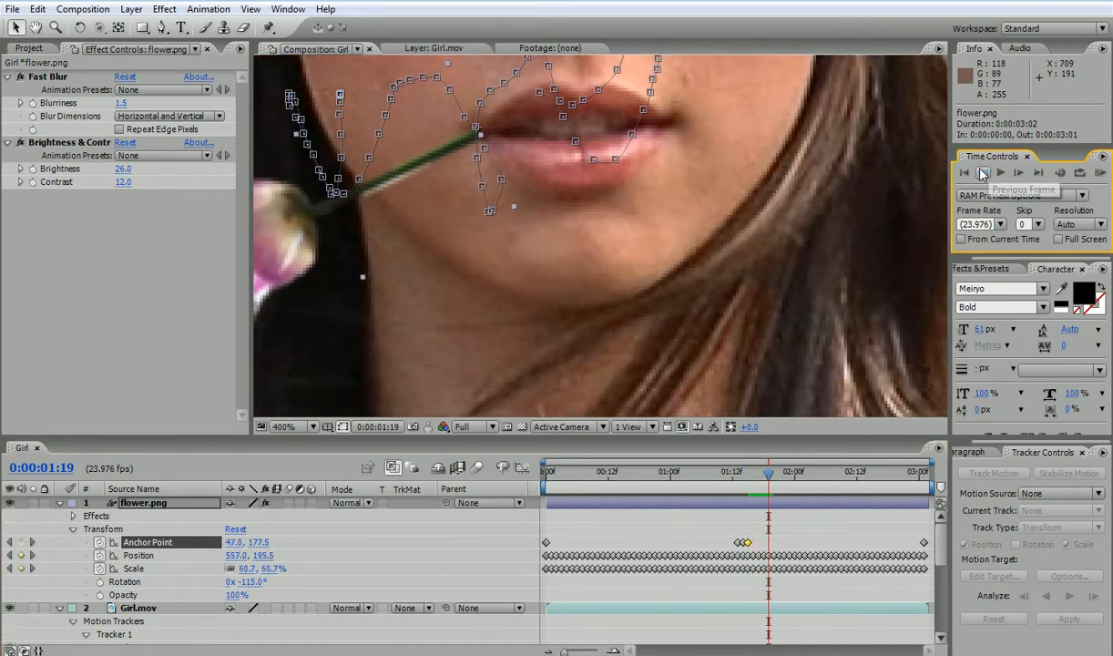
Return to 0:00:00:00 and run a RAM preview of the corrected flower track.
left_click(967, 174)
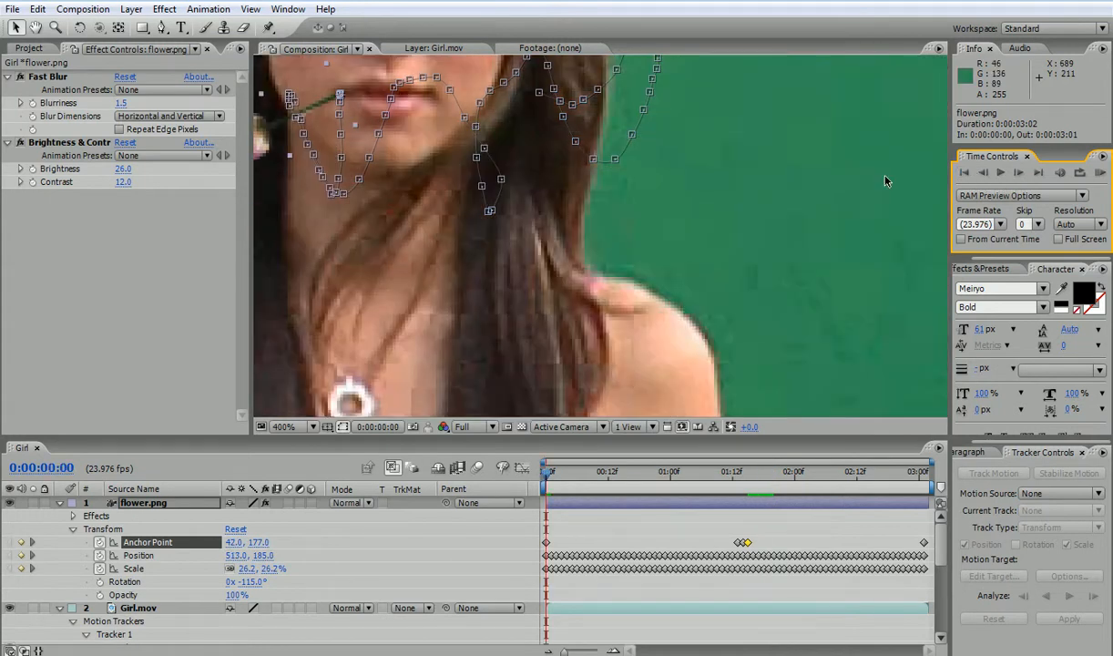
scroll(886, 181, "down", 2)
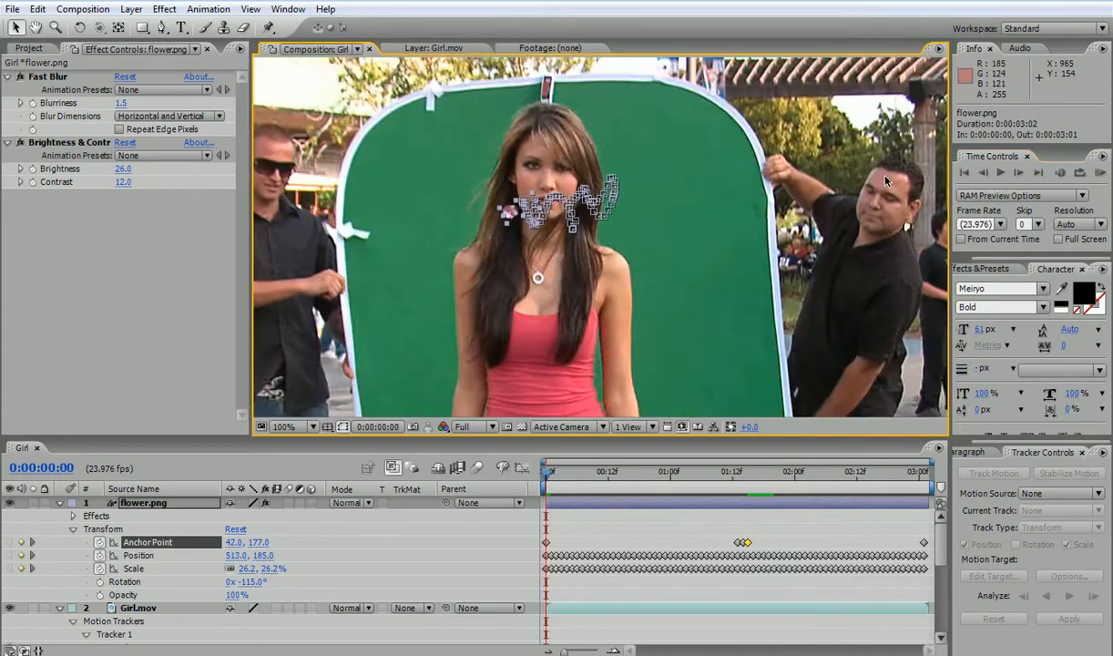
scroll(886, 181, "down", 1)
left_click(709, 108)
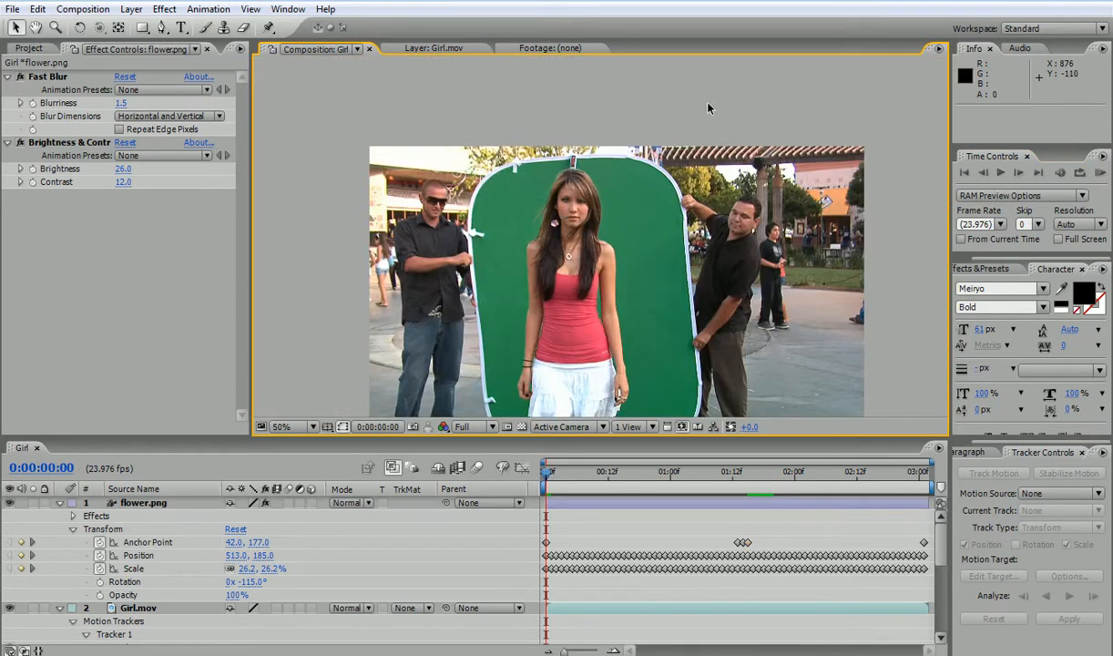
left_click(1100, 174)
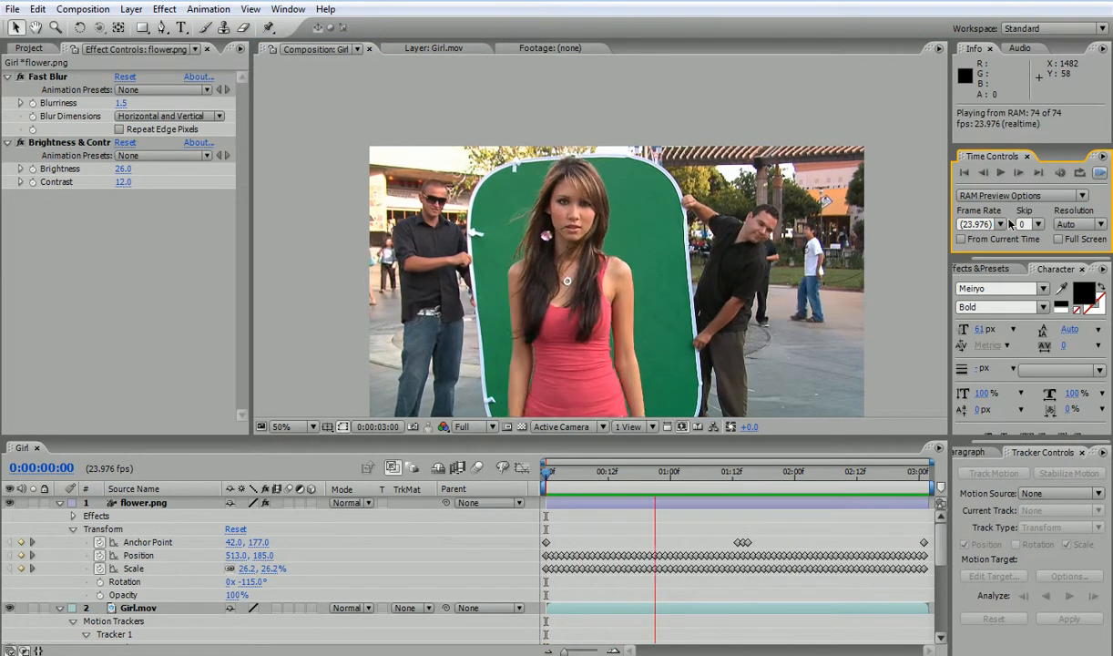
key("space")
left_click_drag(774, 240, 784, 172)
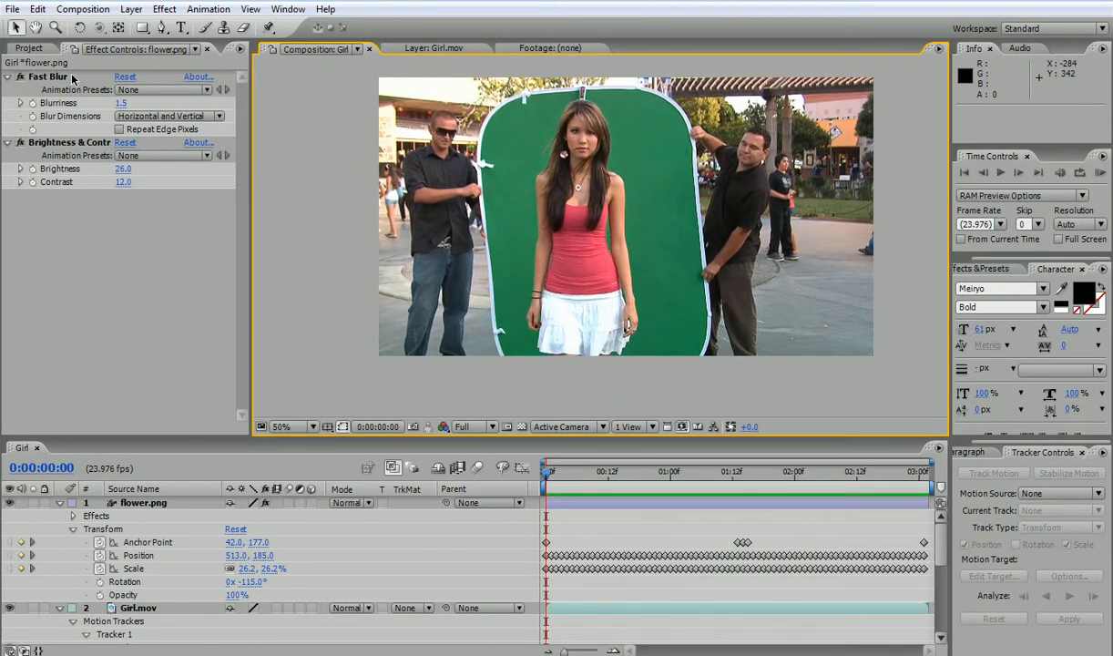
Save the project as "motion track 04" in the Afx folder.
left_click(28, 49)
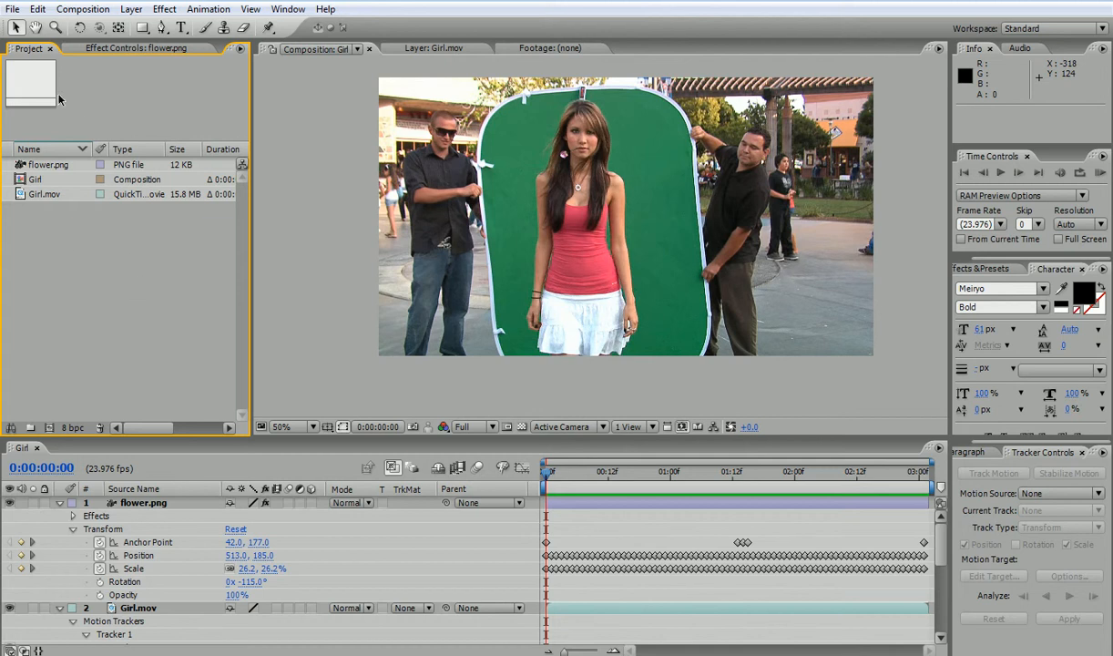
key("ctrl+s")
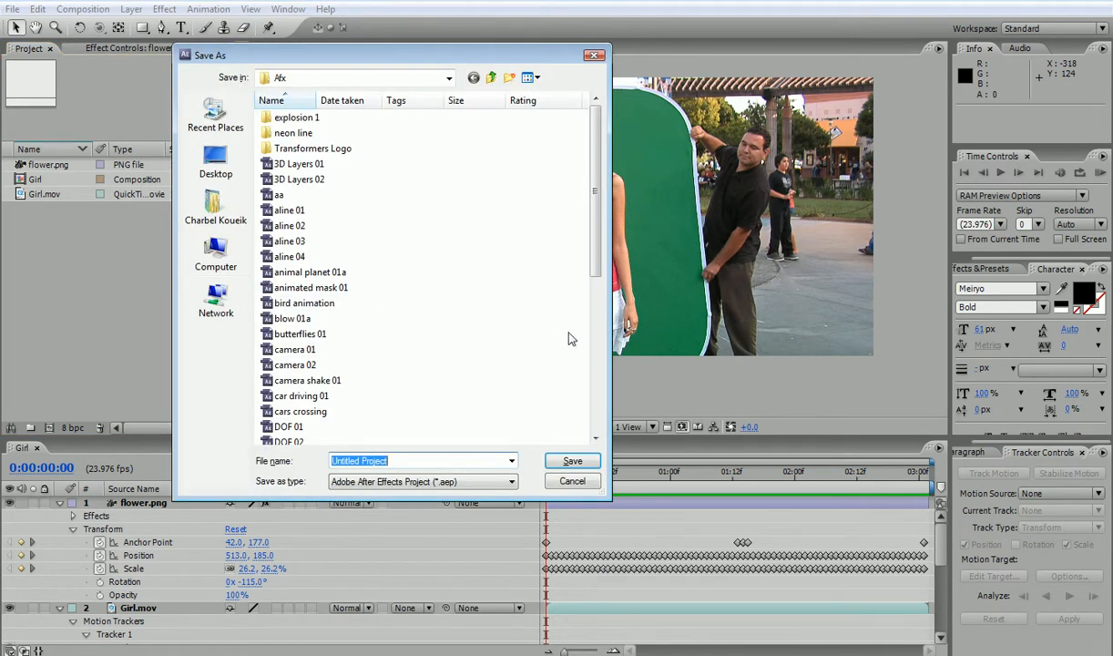
scroll(562, 342, "down", 7)
left_click(303, 344)
left_click(382, 461)
type("4")
key("Return")
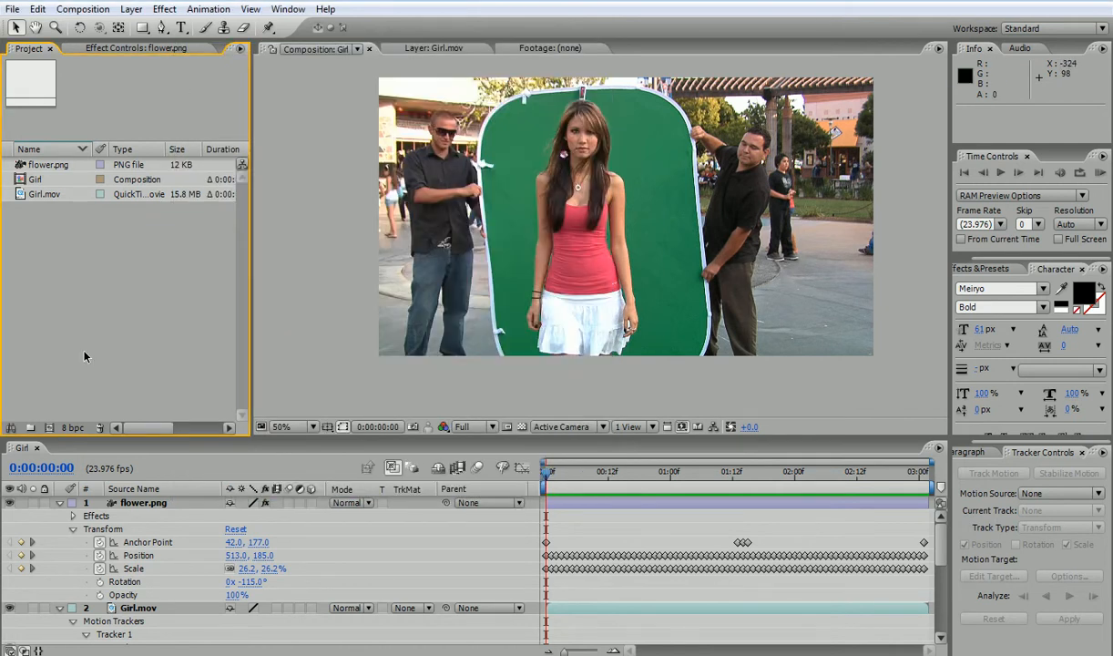
Import the LA movie from the Afx folder as footage and create a new composition from it.
double_click(137, 246)
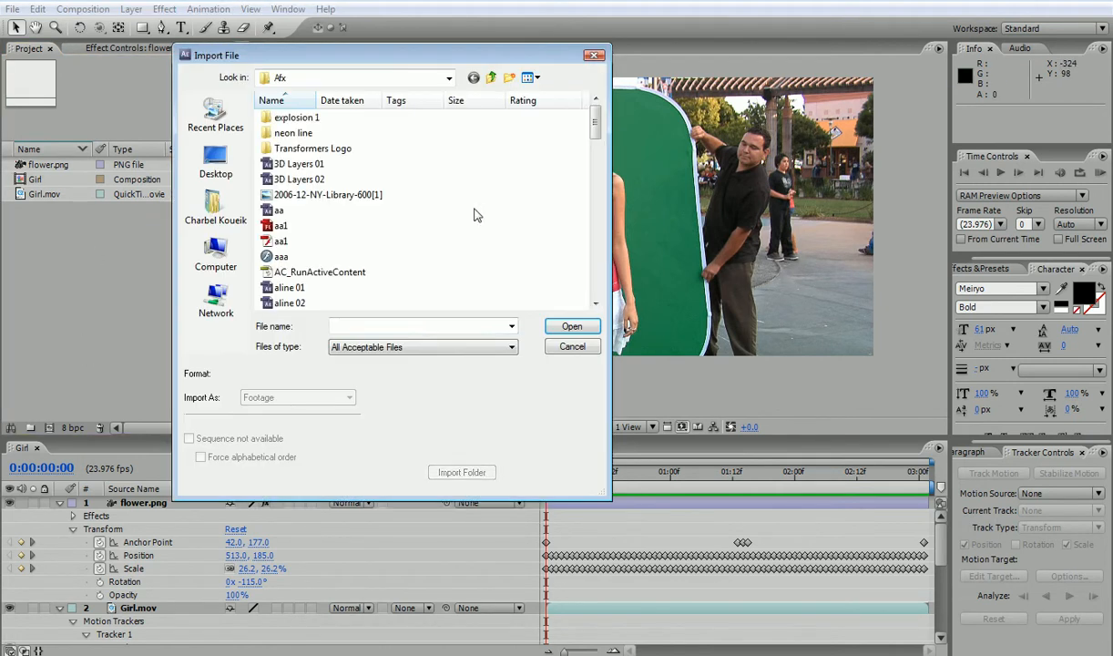
type("la")
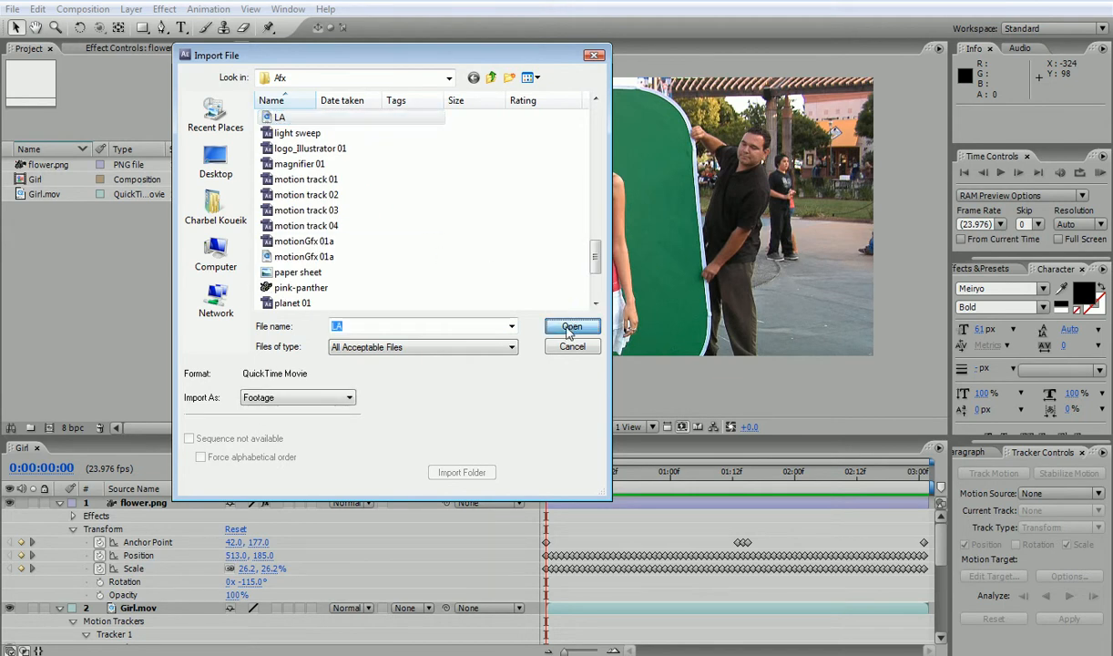
left_click(571, 326)
left_click_drag(57, 212, 49, 427)
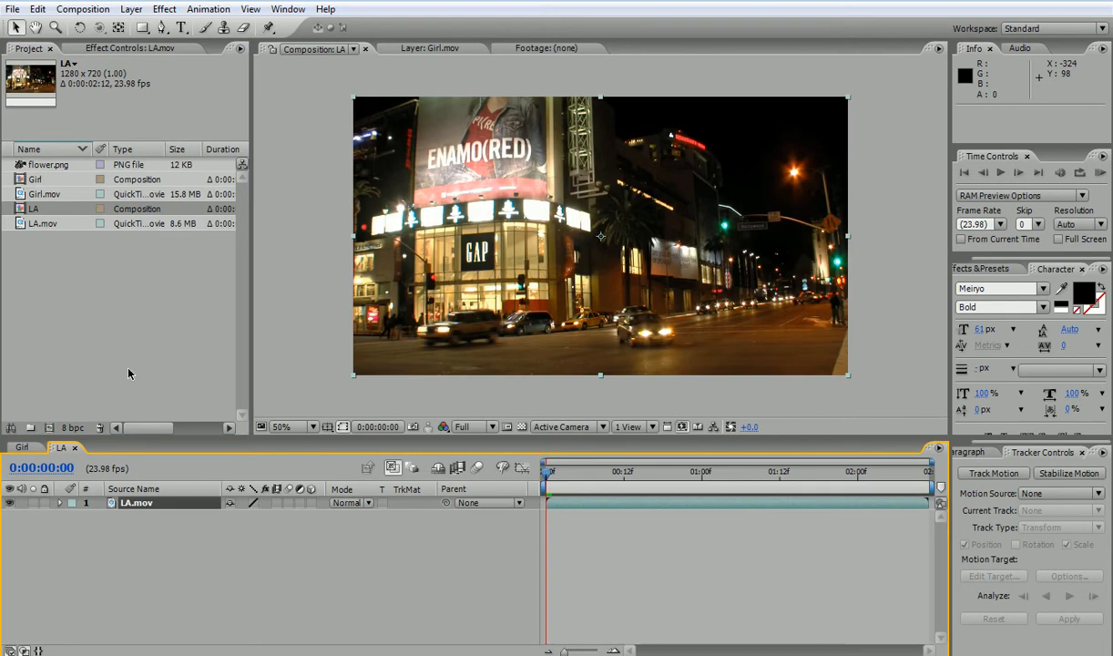
Import the image reds.jpg from the Afx folder into the project.
double_click(114, 270)
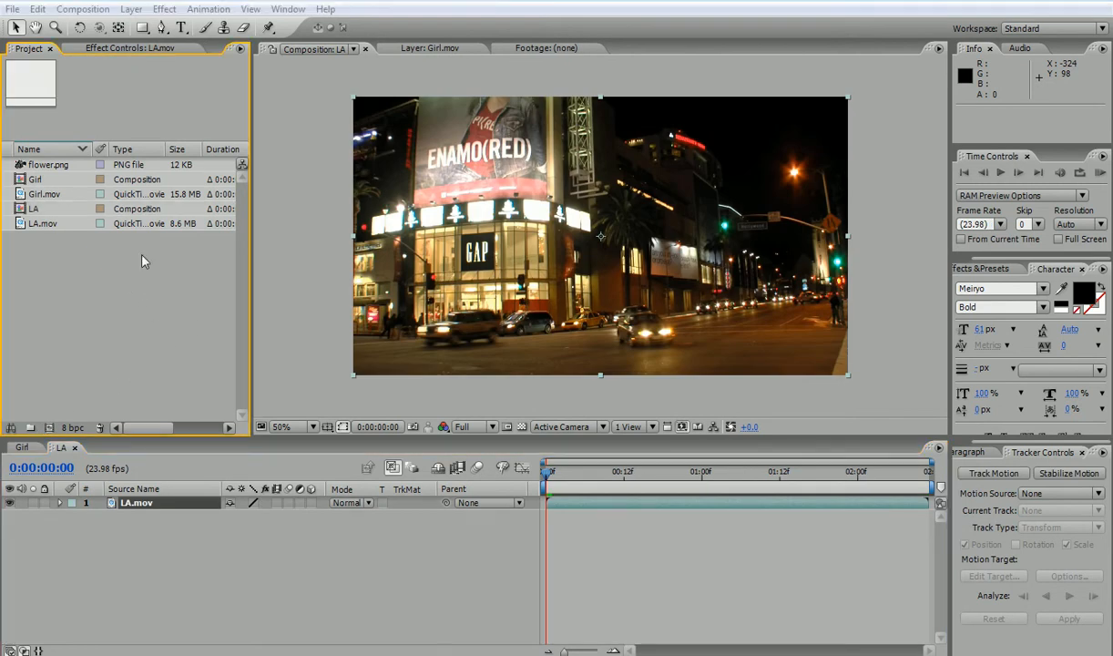
type("re")
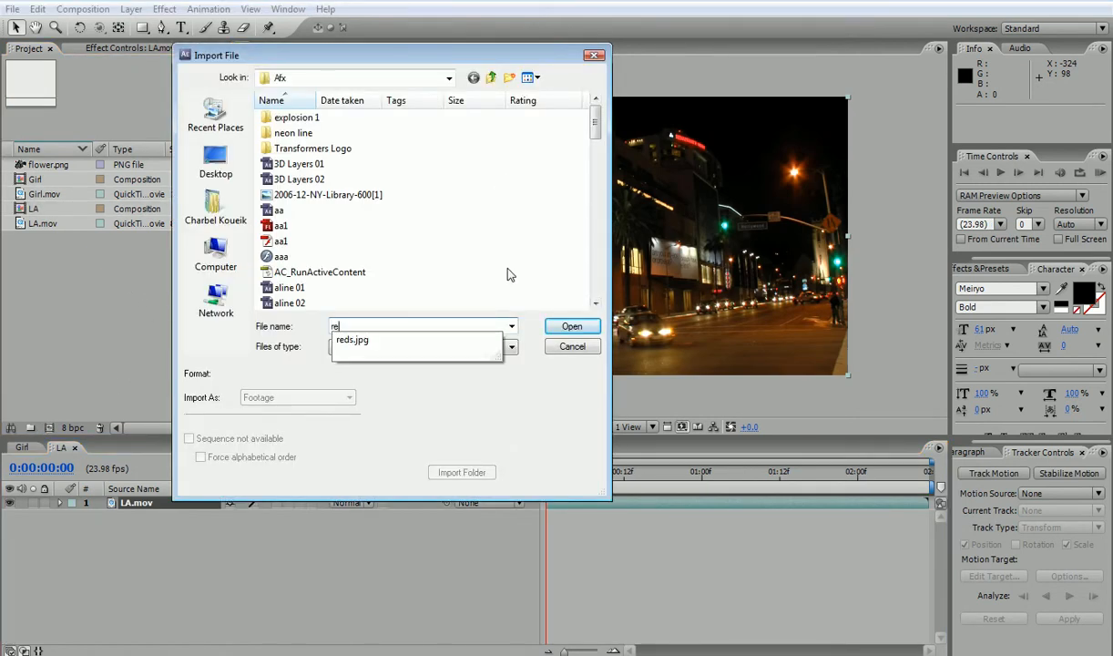
left_click(426, 341)
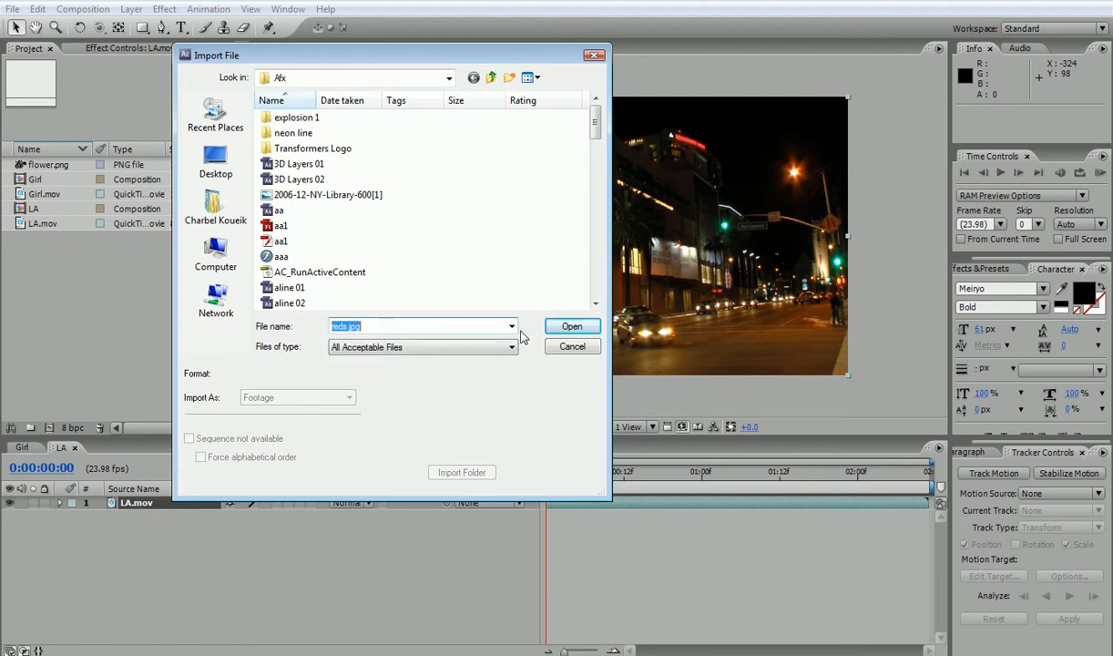
left_click(570, 326)
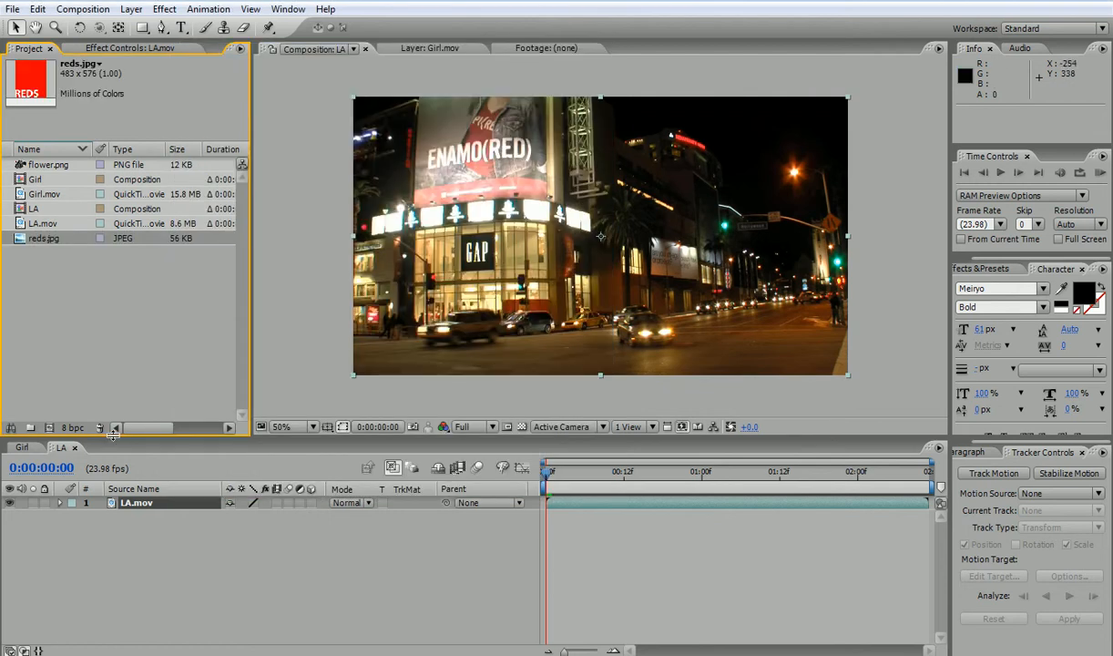
Add reds.jpg above LA.mov in the LA composition and create a Perspective corner pin motion track on LA.mov.
left_click_drag(42, 233, 135, 492)
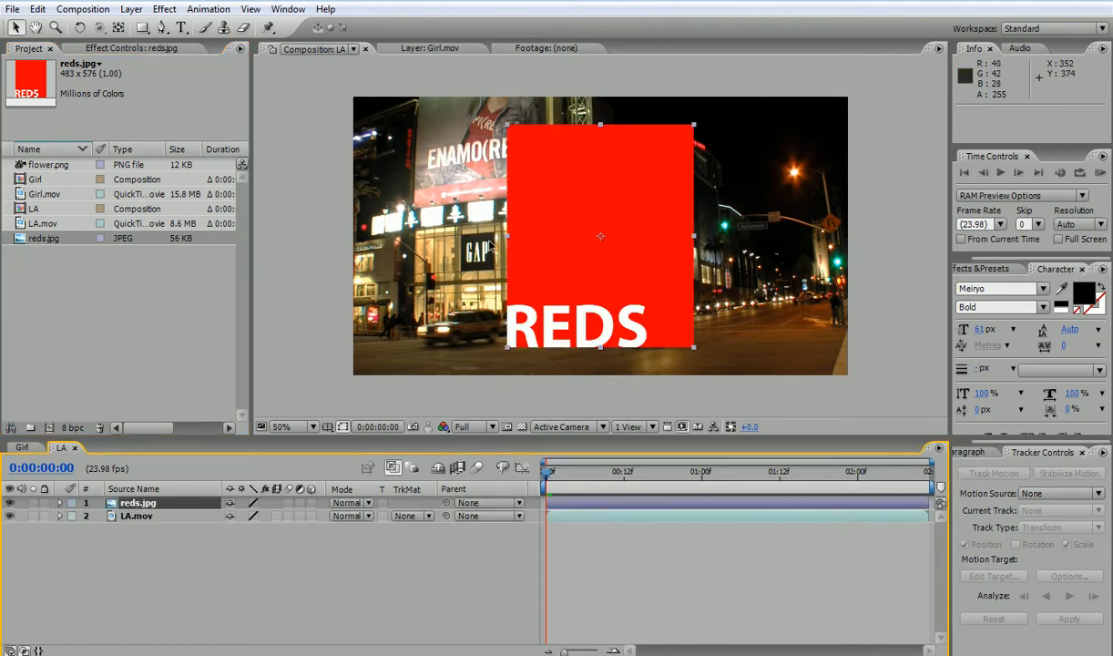
double_click(138, 517)
key("space")
left_click_drag(486, 228, 880, 327)
left_click_drag(778, 325, 828, 202)
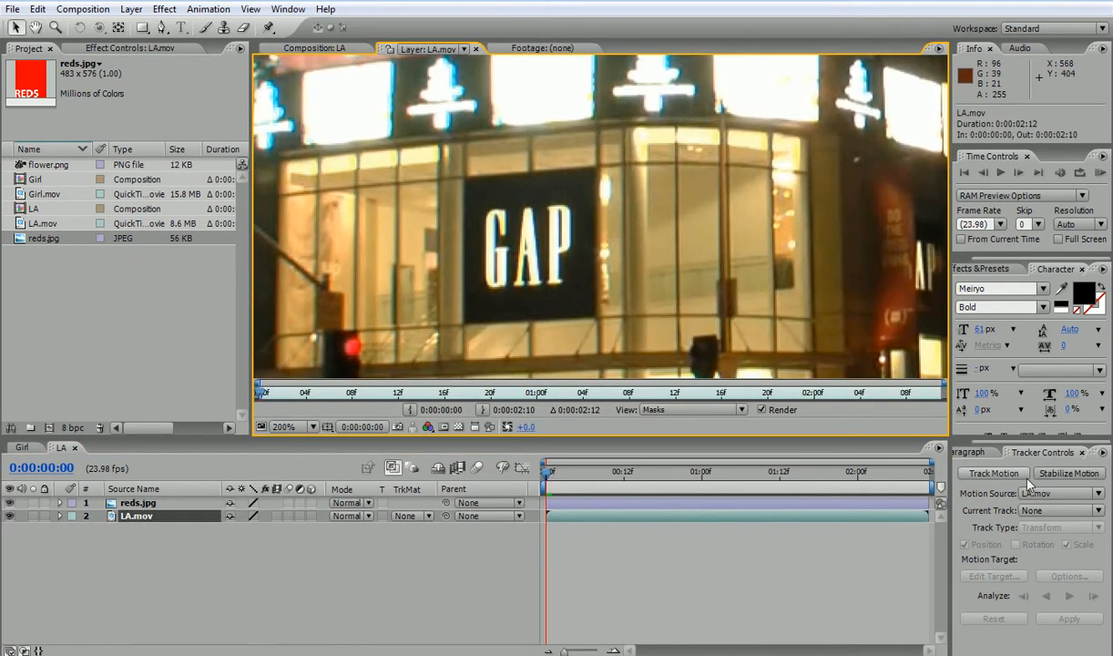
left_click(993, 474)
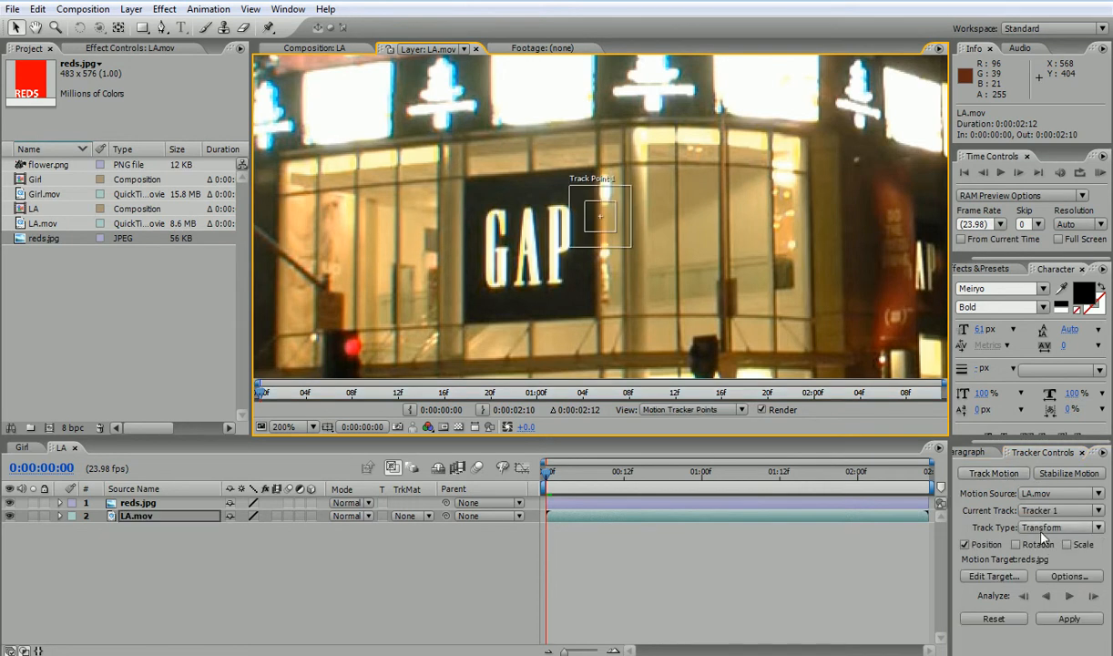
left_click(1047, 529)
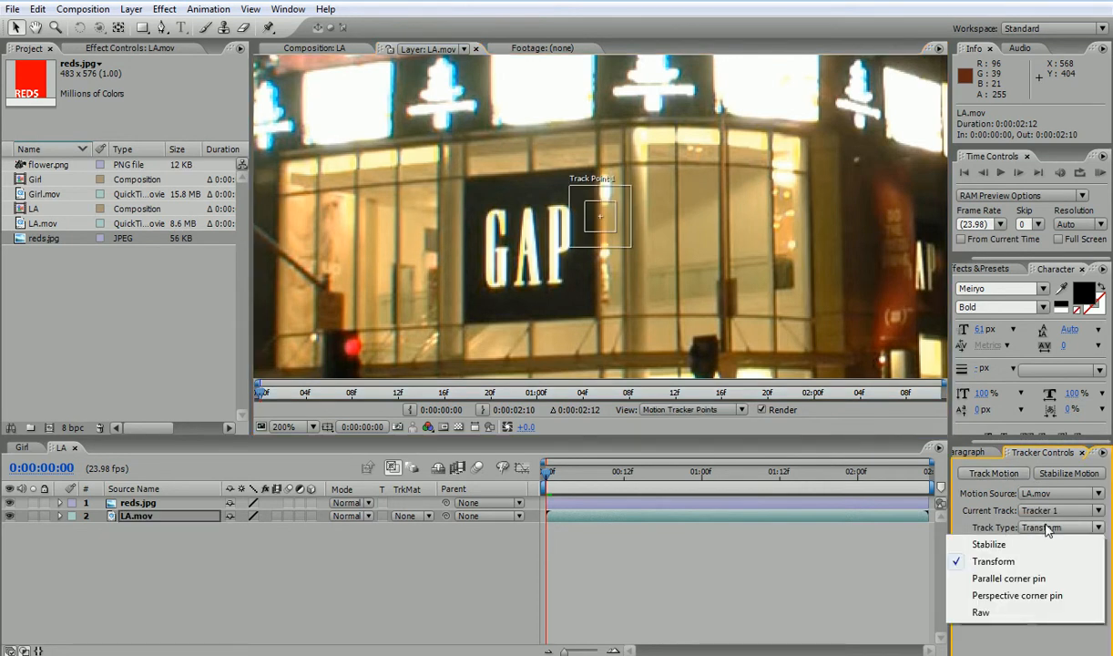
left_click(1024, 597)
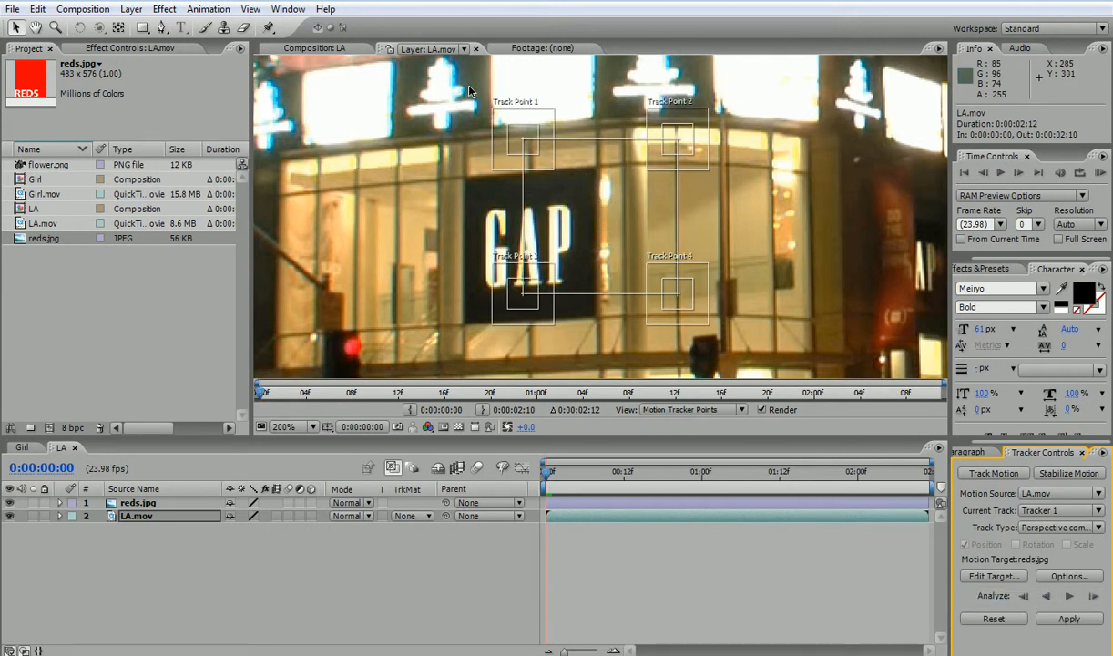
Place the four track points on the matching corners of the black GAP sign.
left_click_drag(492, 138, 457, 183)
left_click_drag(518, 303, 458, 332)
left_click_drag(693, 311, 612, 333)
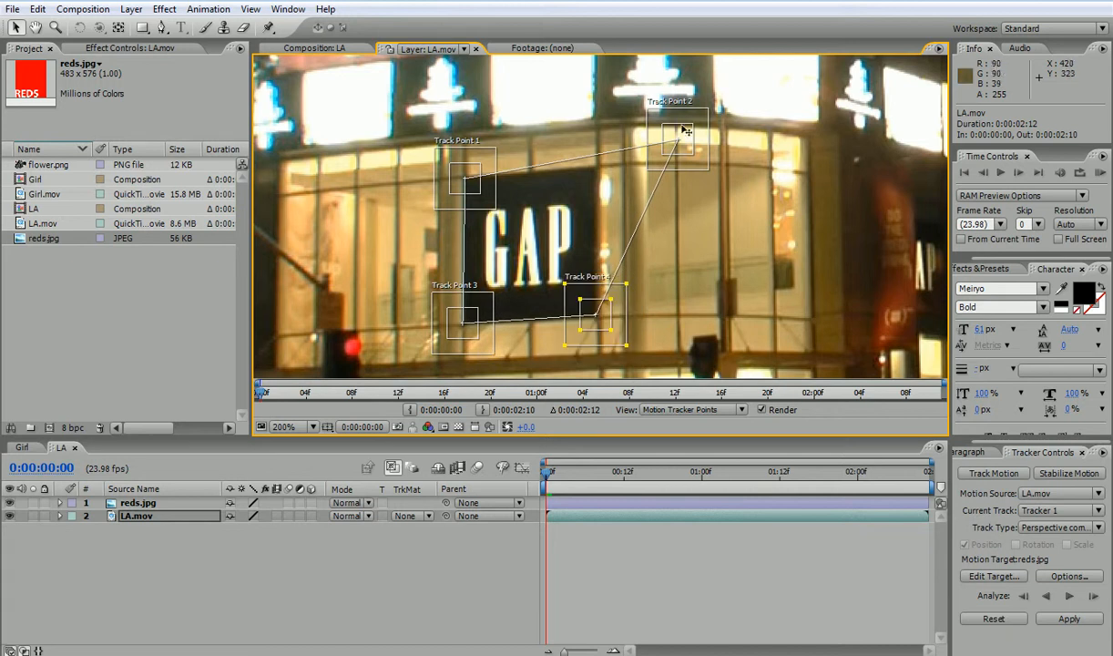
left_click_drag(685, 134, 603, 168)
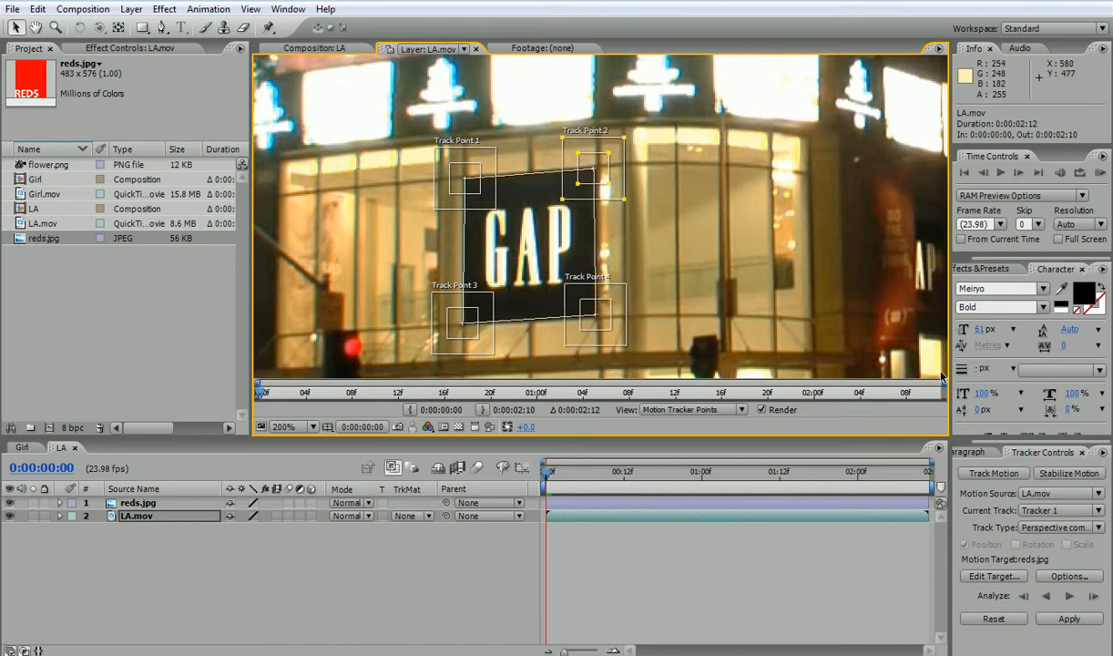
Analyze the four-point track forward through the clip and apply it to reds.jpg.
left_click(1069, 596)
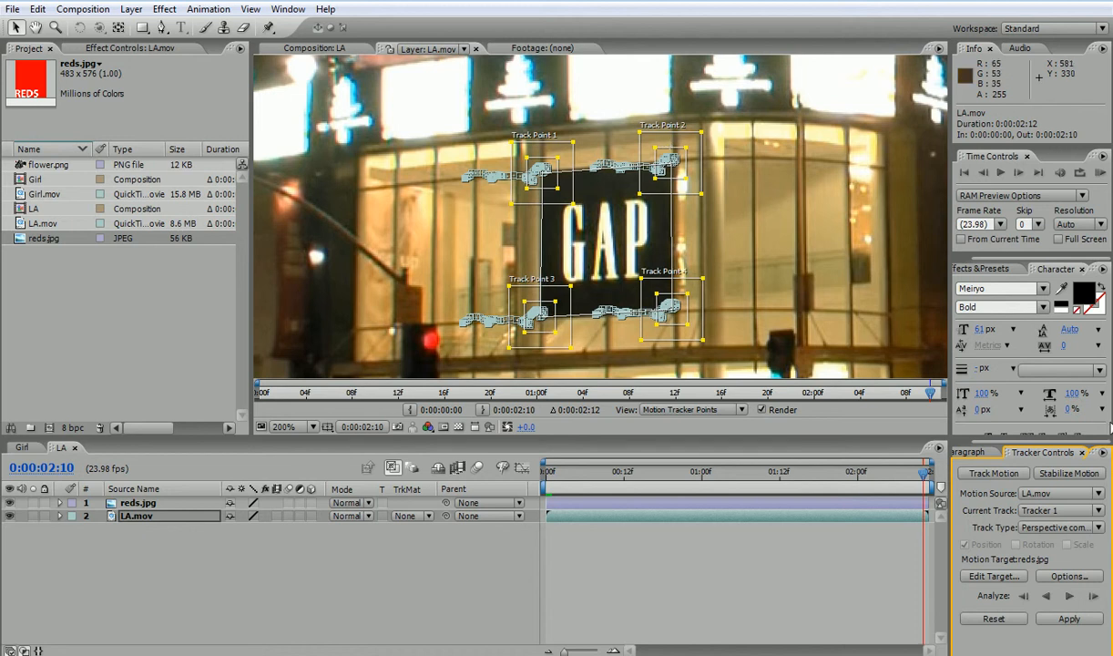
left_click(1072, 617)
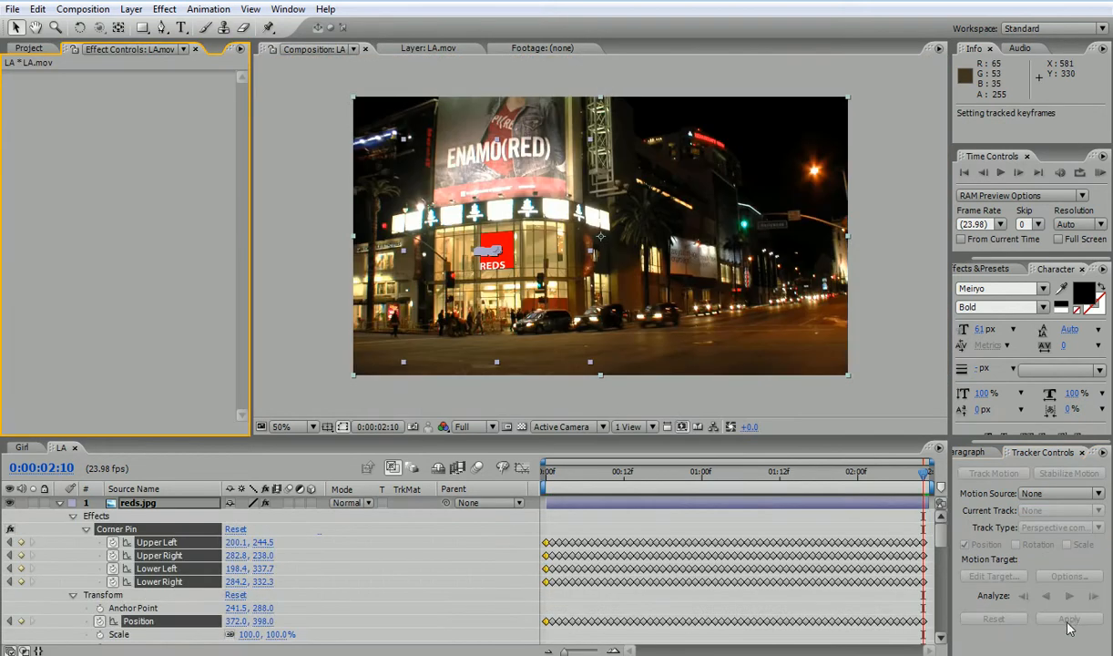
left_click(297, 106)
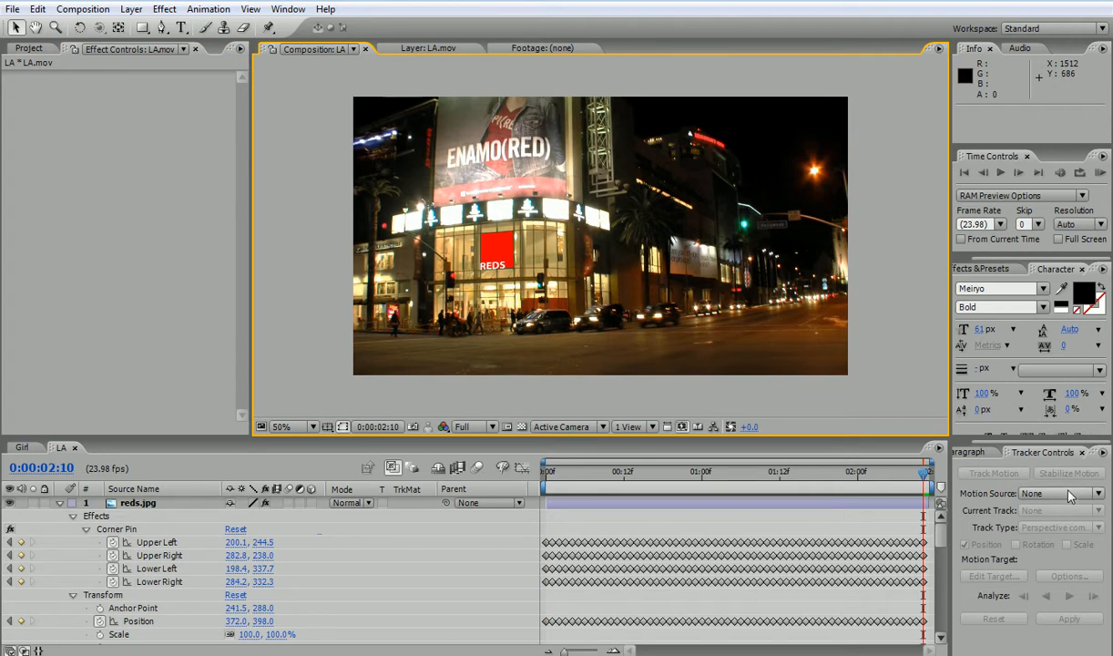
Set the composition's resolution to Half, preview the tracked REDS sign and return to 0:00:00:00.
left_click(1100, 176)
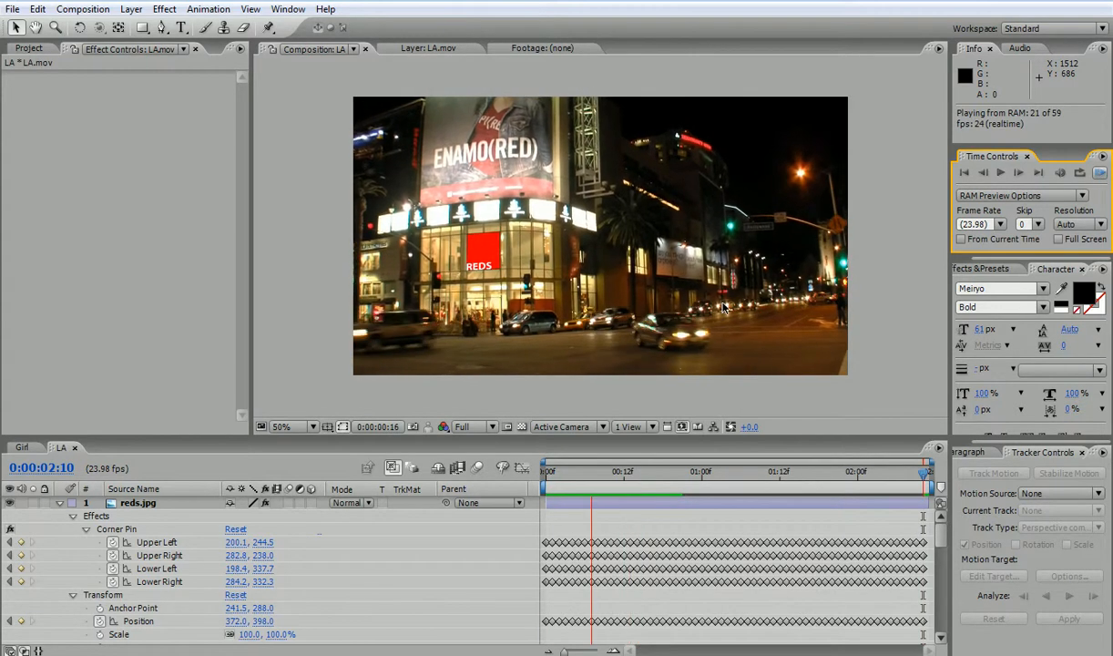
left_click(475, 428)
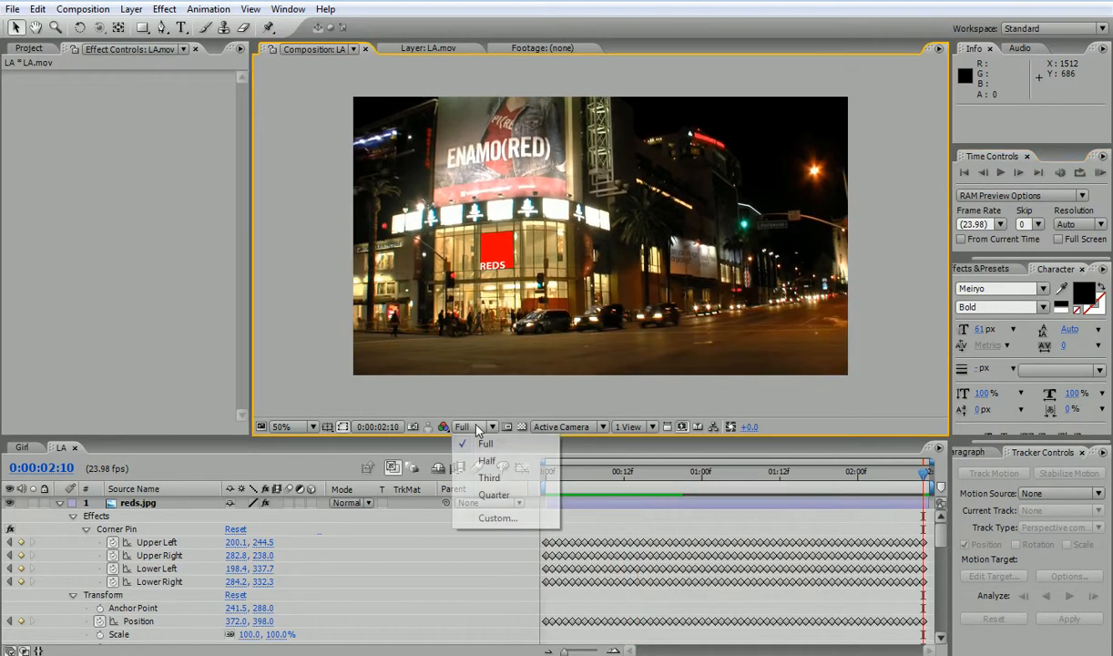
left_click(485, 461)
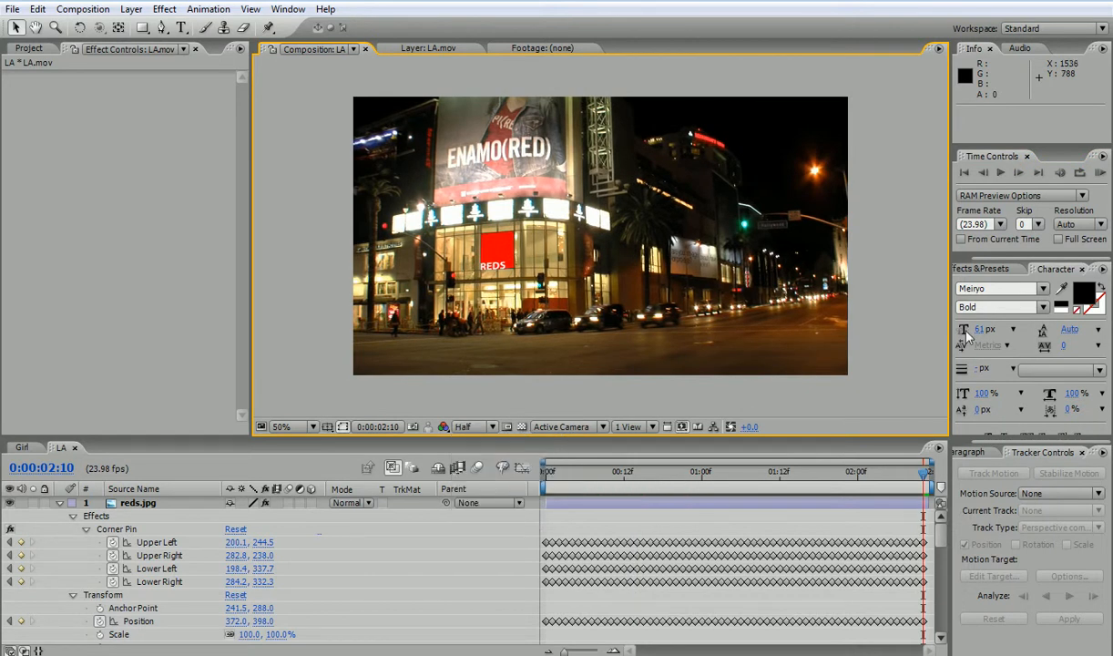
left_click(995, 185)
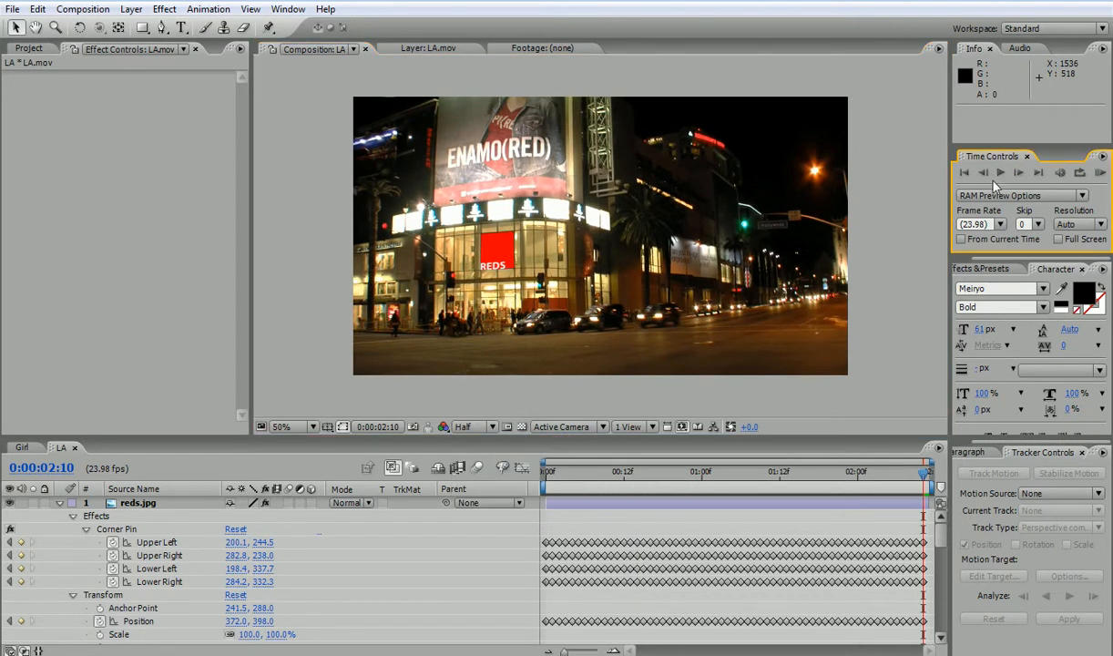
left_click(1003, 178)
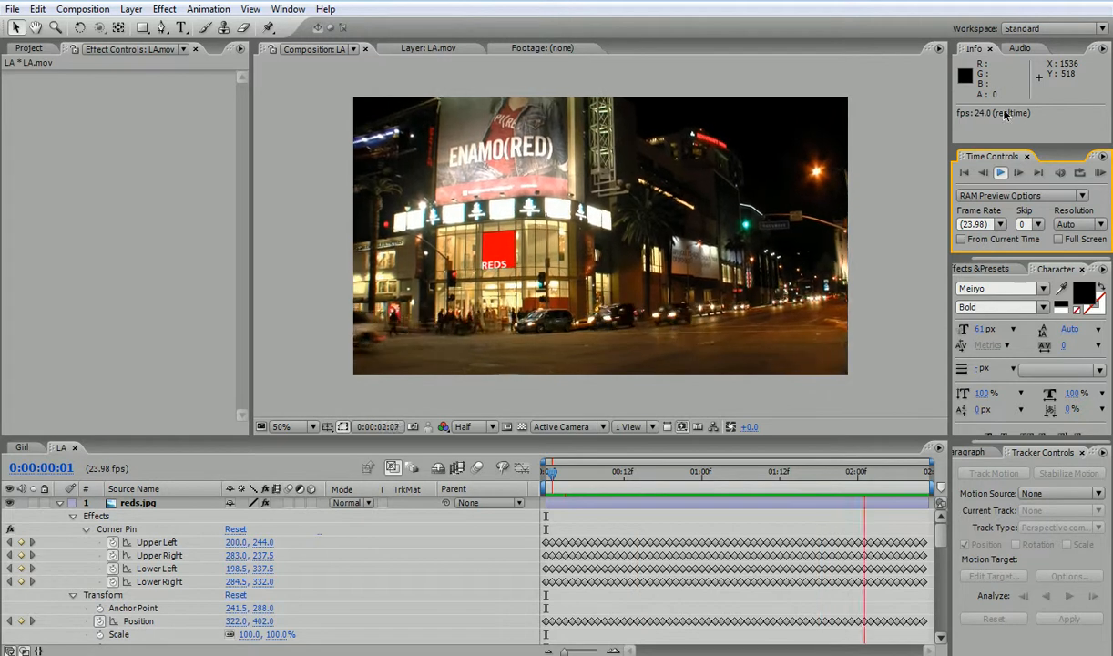
left_click(965, 173)
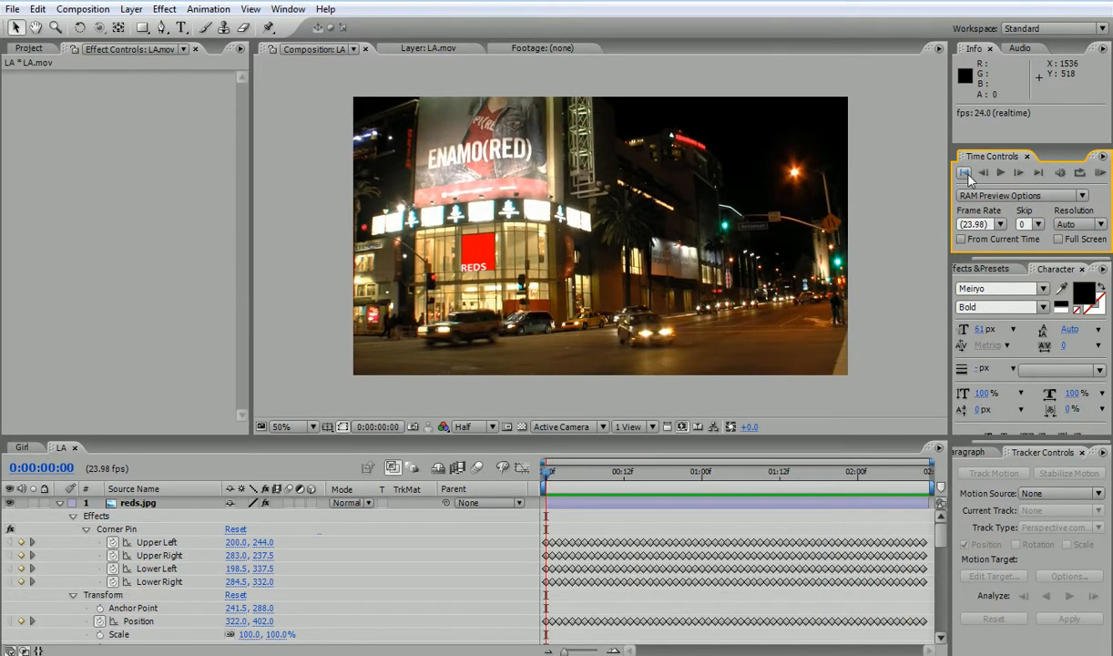